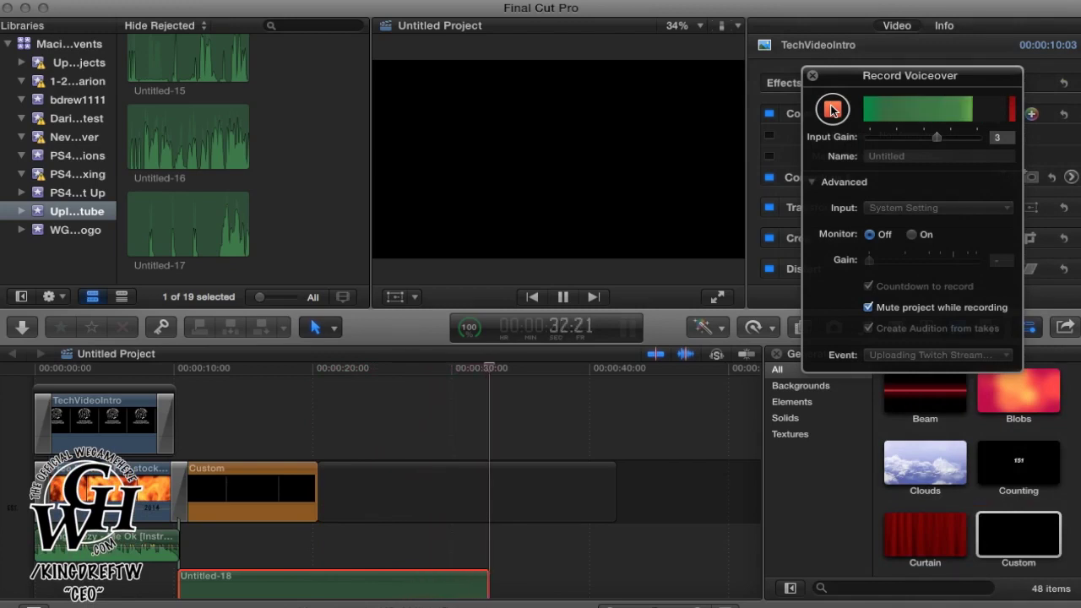
# Keep the voiceover recording so the Untitled-18 audio clip extends past 1:20
pyautogui.moveTo(482, 604)
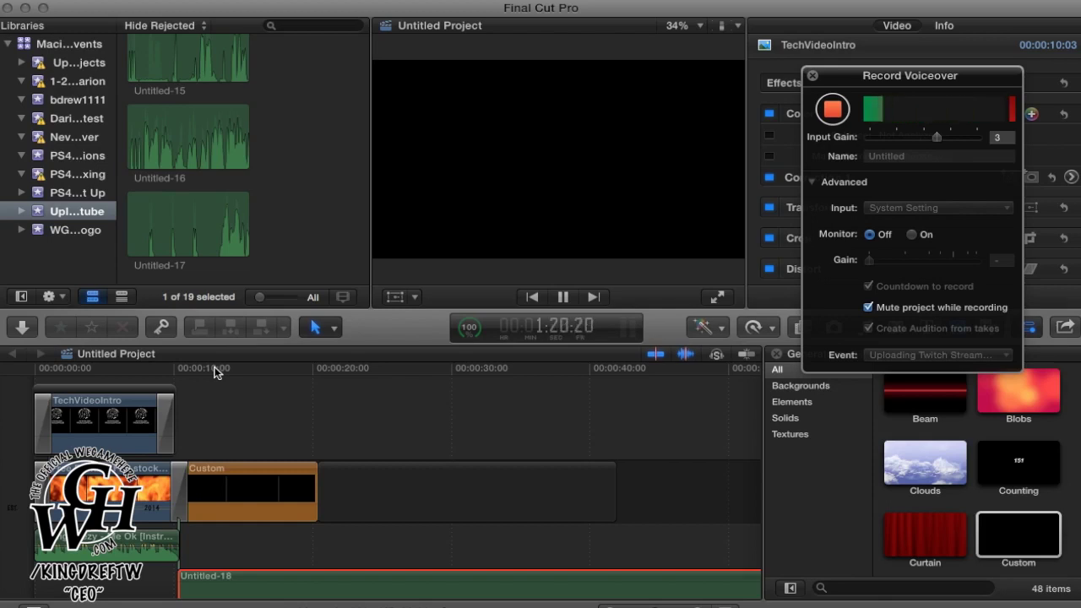
# Bring Safari to the front and go to the Twitch home page
pyautogui.moveTo(143, 591)
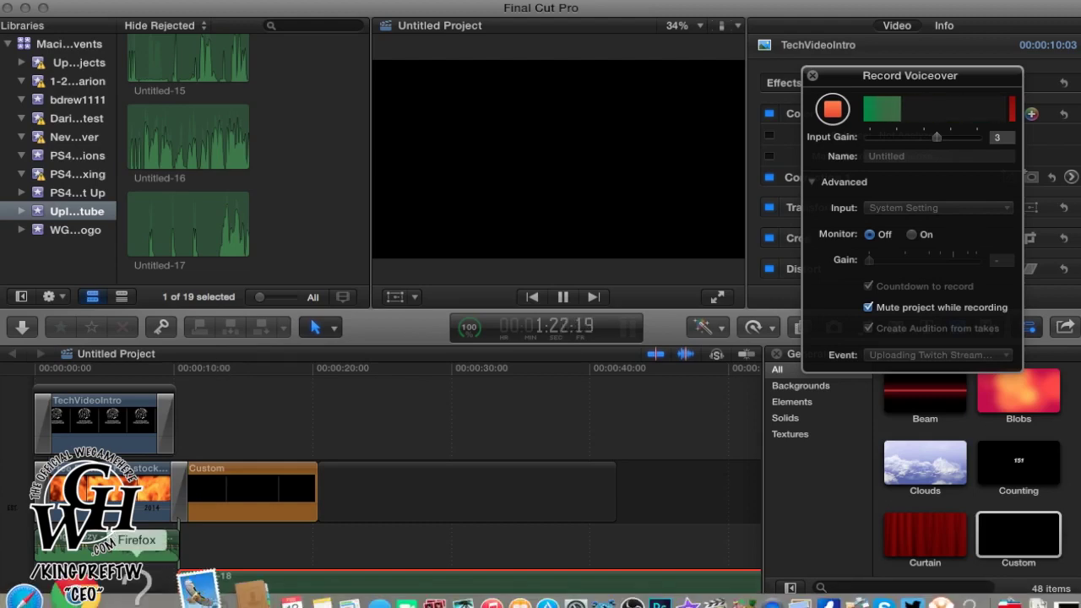
pyautogui.click(61, 594)
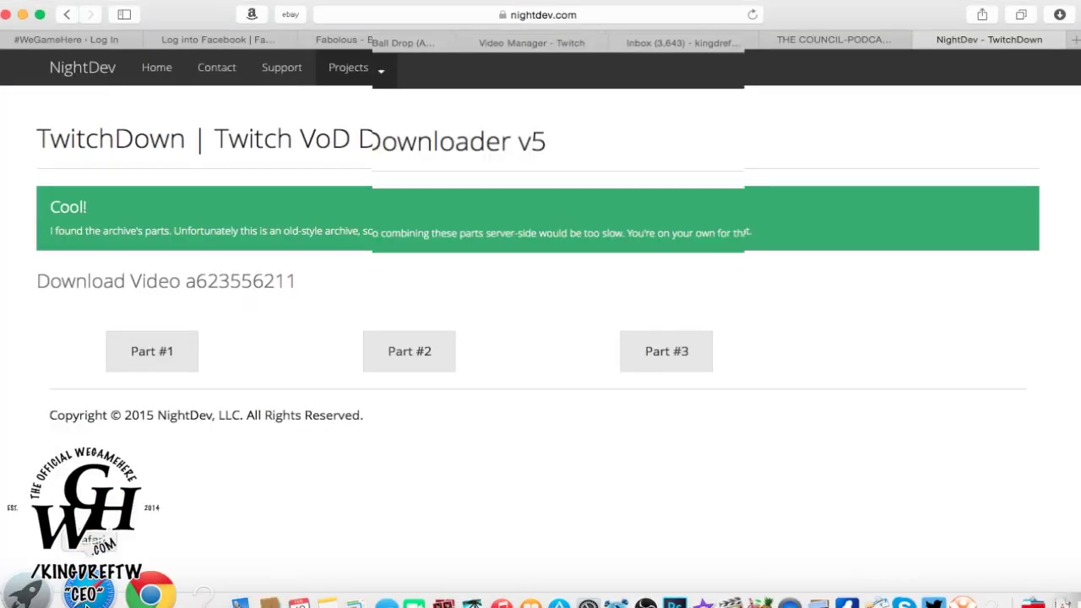
pyautogui.doubleClick(194, 14)
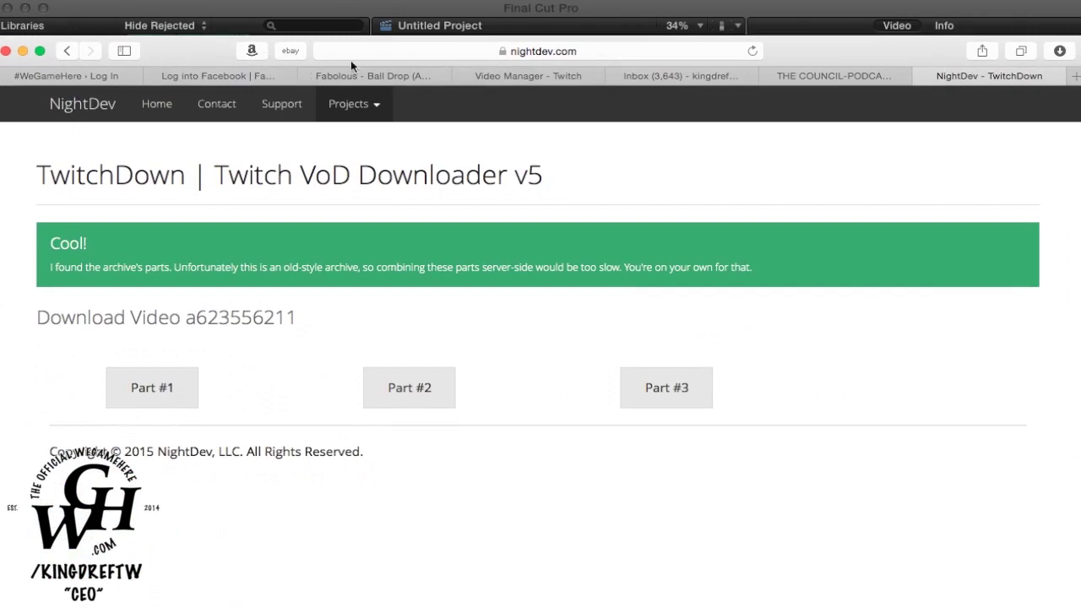
pyautogui.click(576, 77)
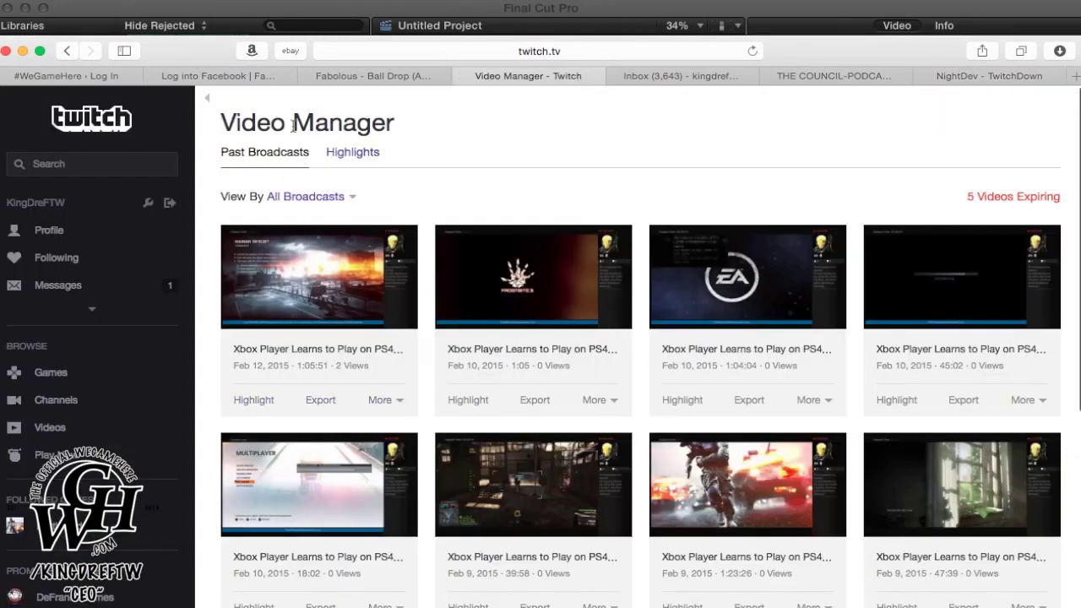
pyautogui.click(95, 122)
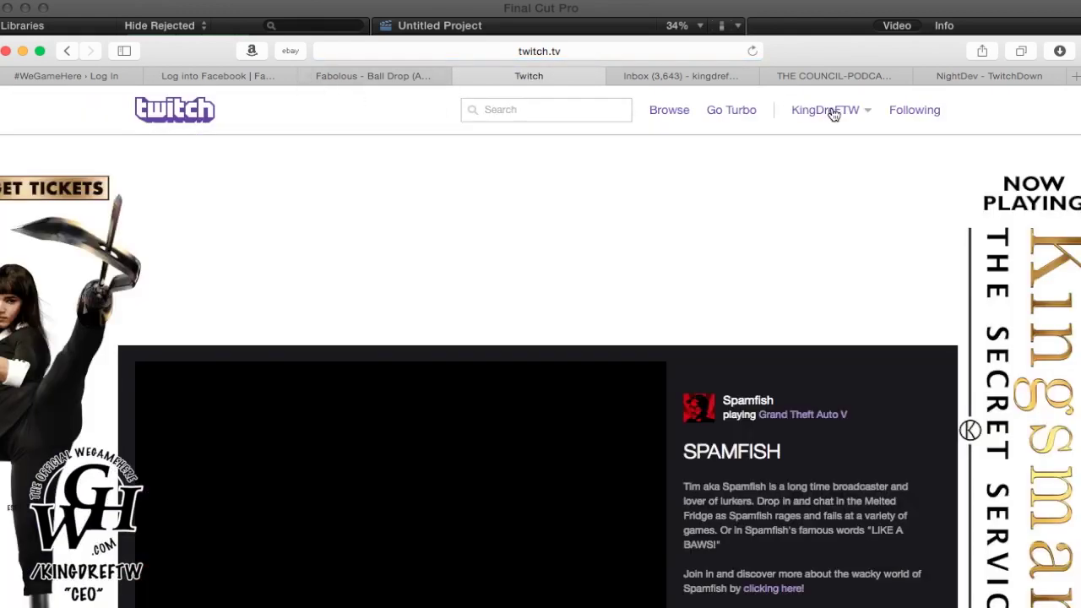
# Open Video Manager from the account menu and start a YouTube export of the February 10 broadcast
pyautogui.click(847, 114)
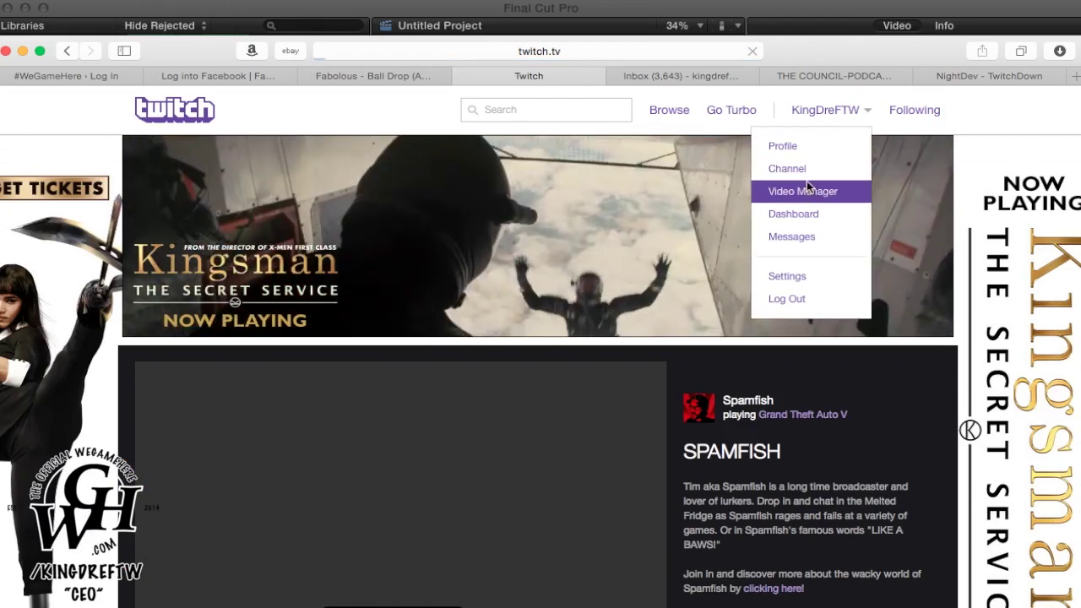
pyautogui.click(807, 186)
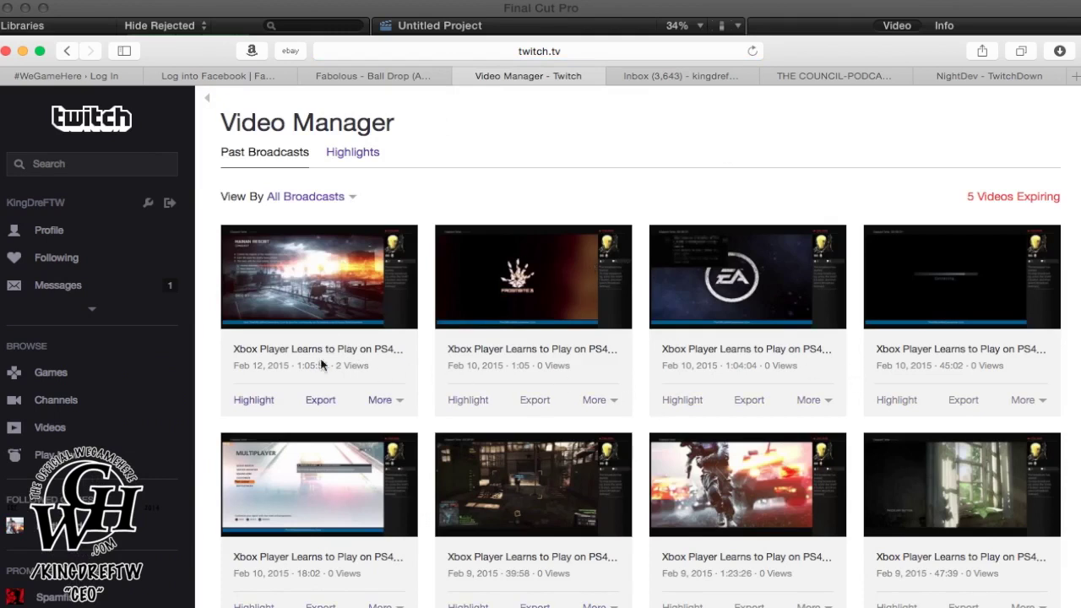
pyautogui.scroll(-5, 802, 397)
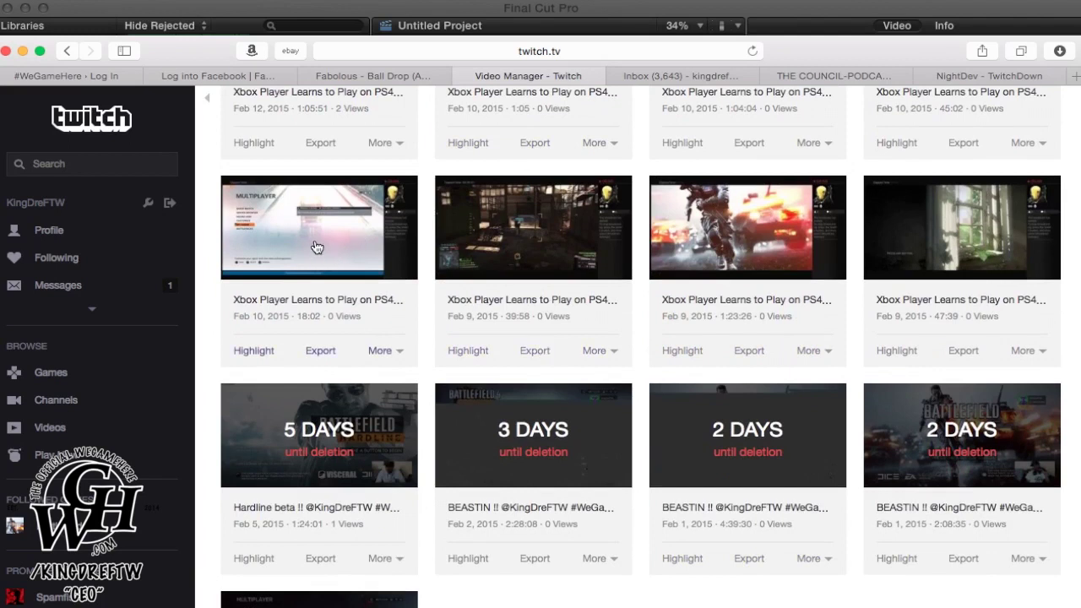
pyautogui.click(321, 350)
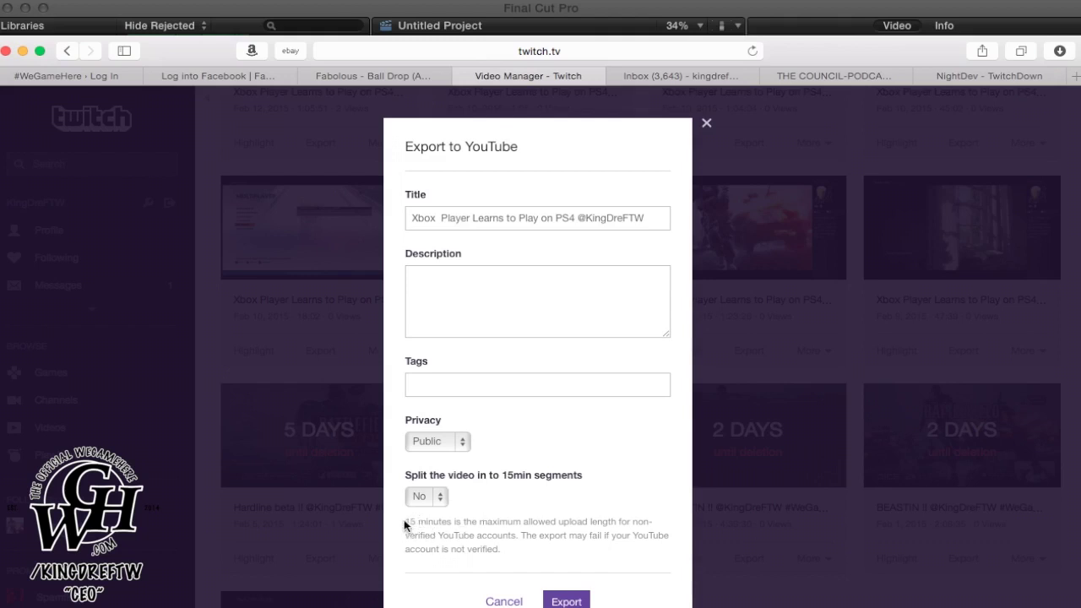
# Highlight the export dialog's note about 15-minute upload limits, then clear the highlight
pyautogui.moveTo(406, 522); pyautogui.dragTo(515, 546)
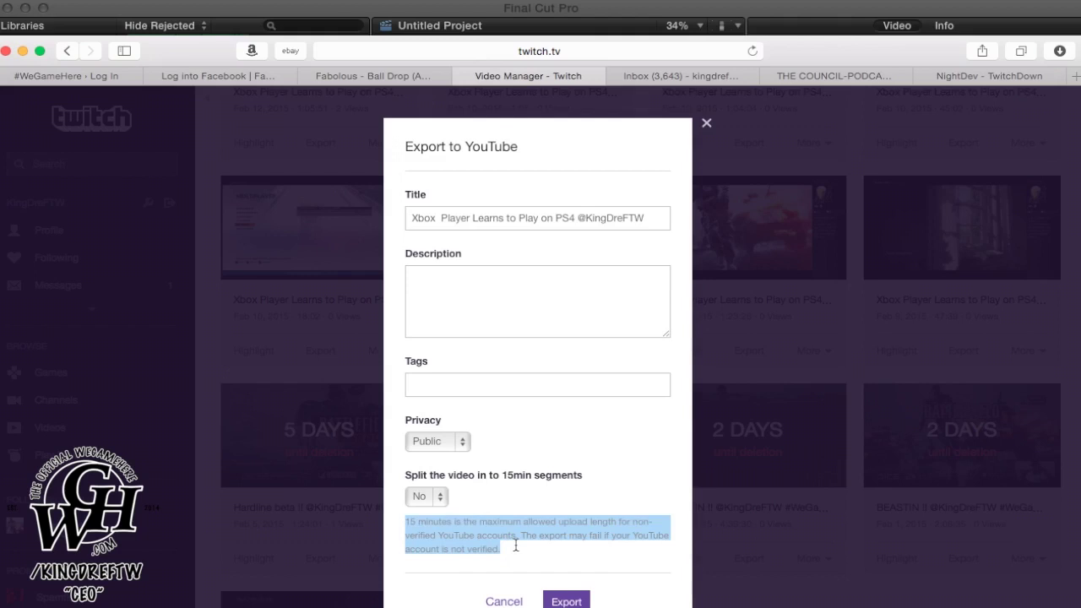
pyautogui.click(626, 490)
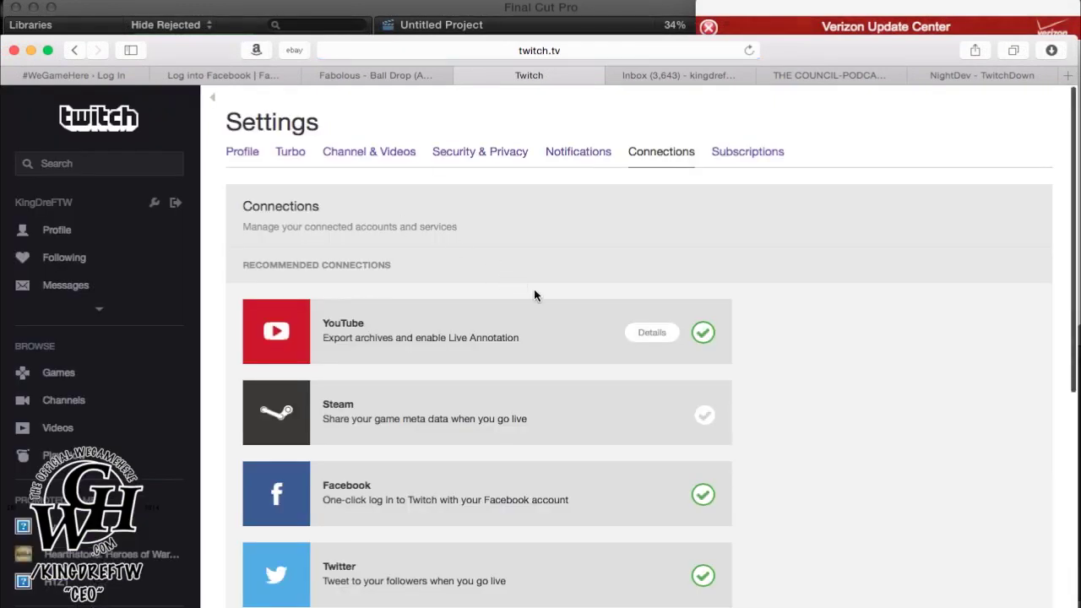
# Confirm YouTube is connected, dismiss the Verizon alert, and return to the NightDev TwitchDown tab
pyautogui.scroll(-3, 479, 362)
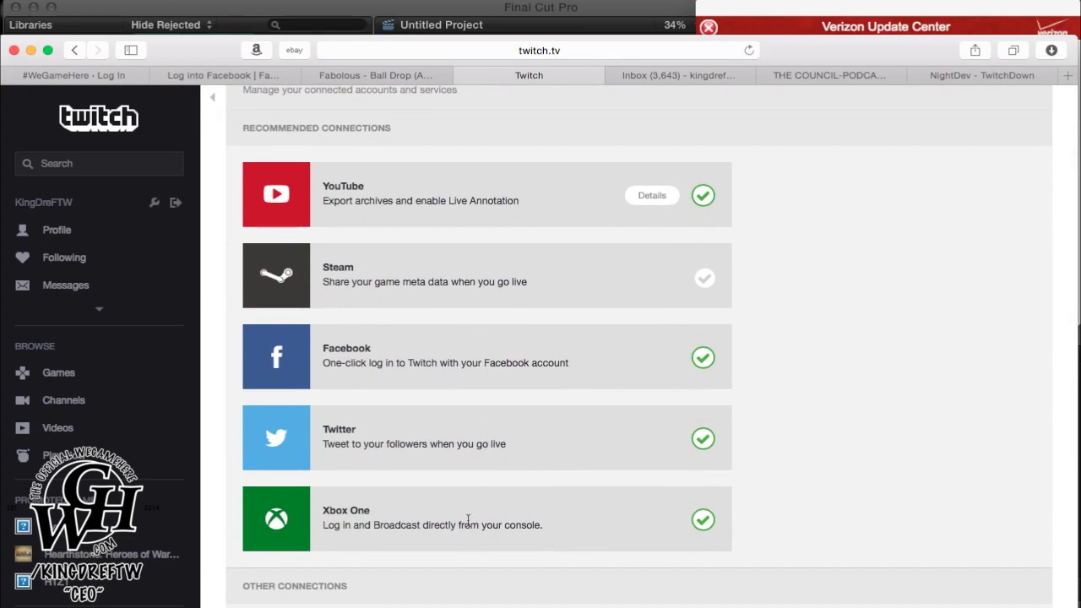
pyautogui.scroll(2, 440, 498)
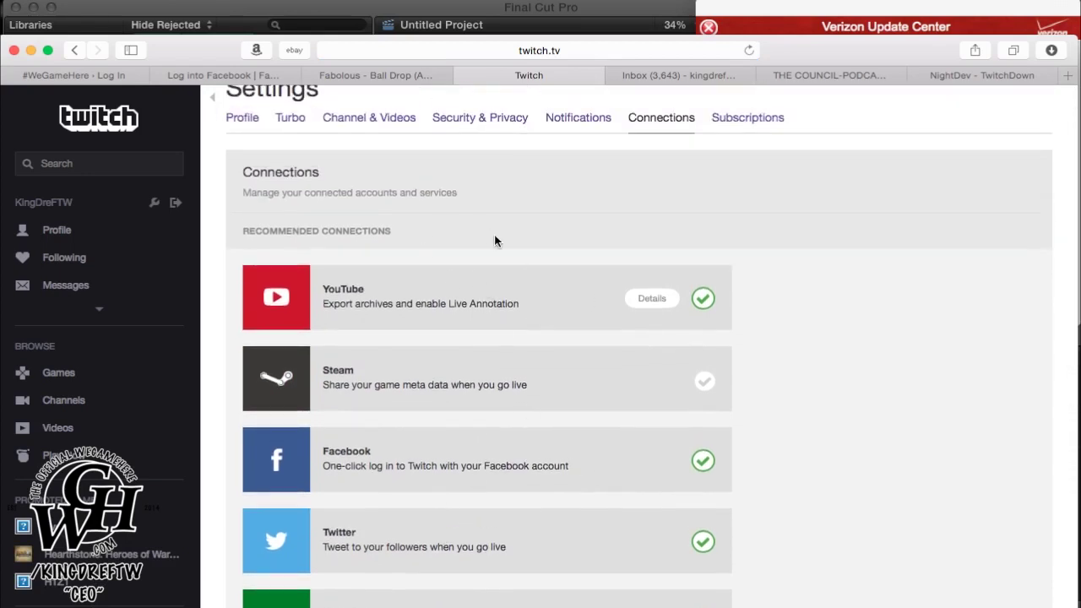
pyautogui.click(709, 27)
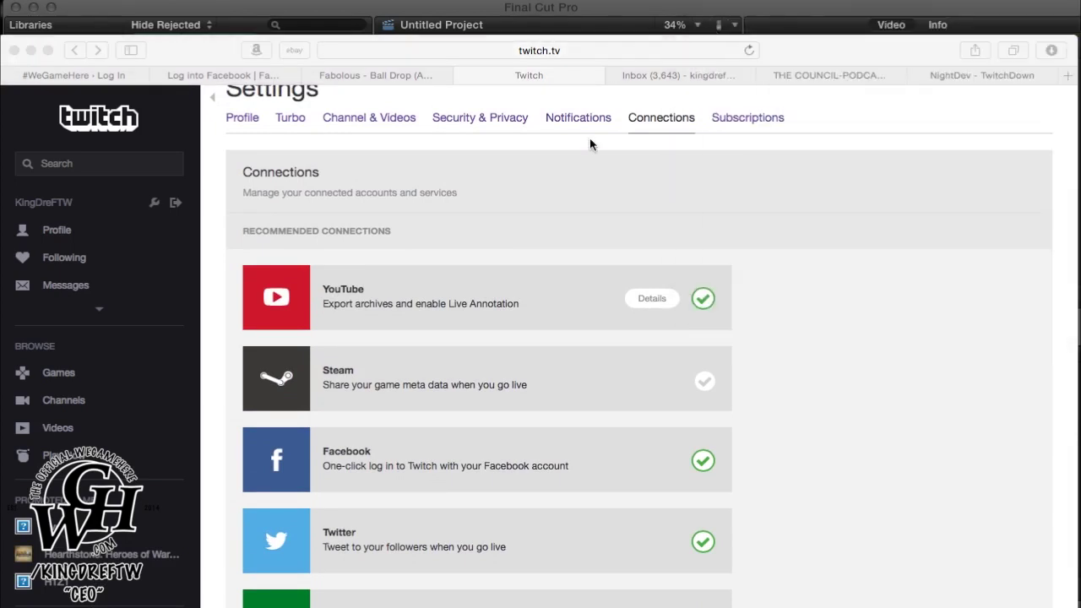
pyautogui.click(973, 75)
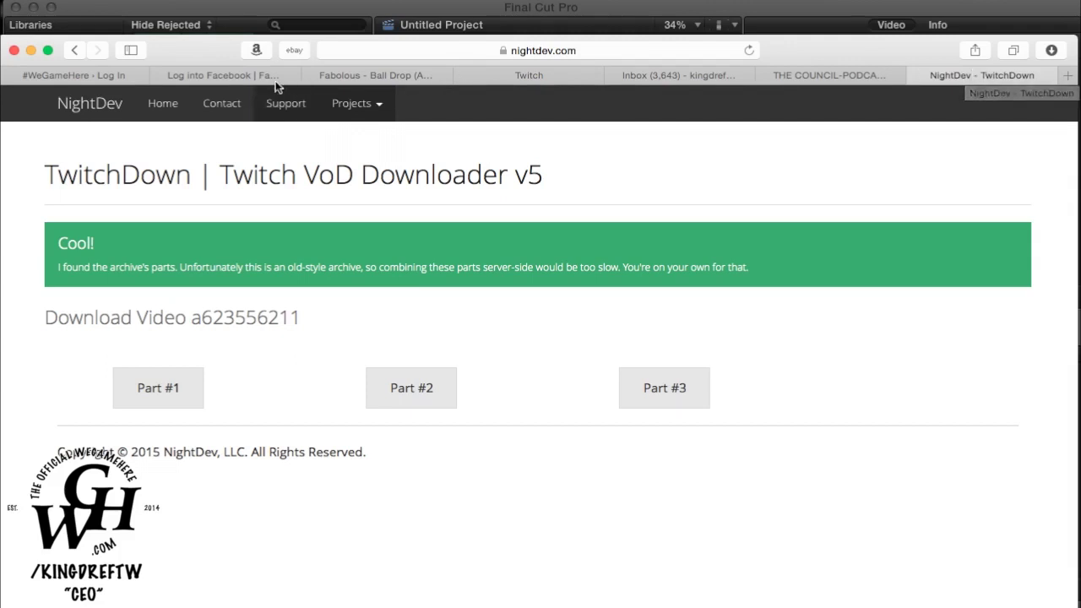
# Go back to the TwitchDown lookup form and scroll down to its VoD forms
pyautogui.click(76, 51)
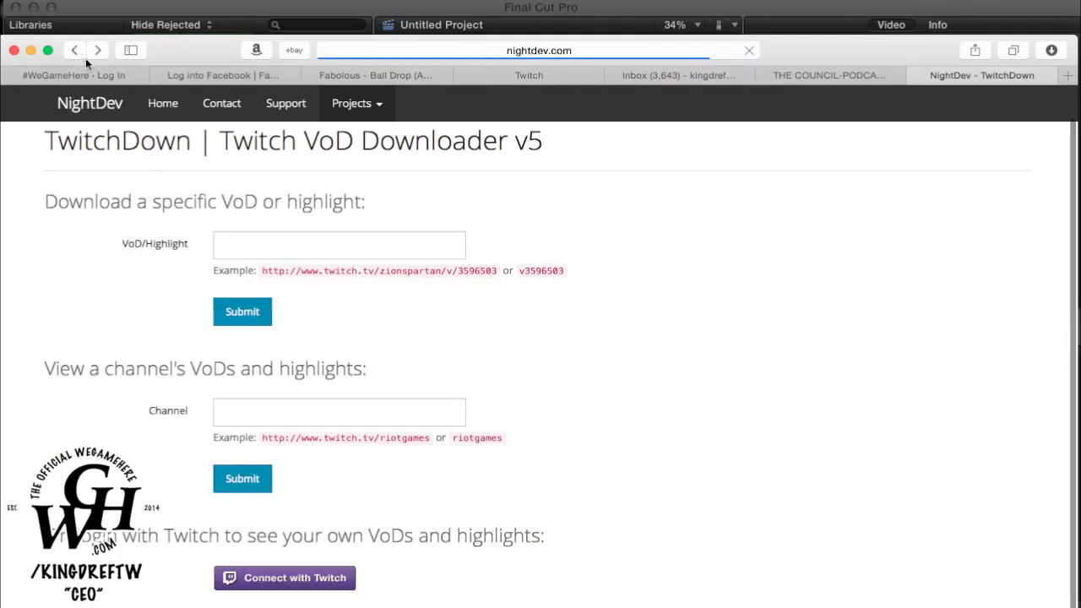
pyautogui.scroll(-1, 136, 330)
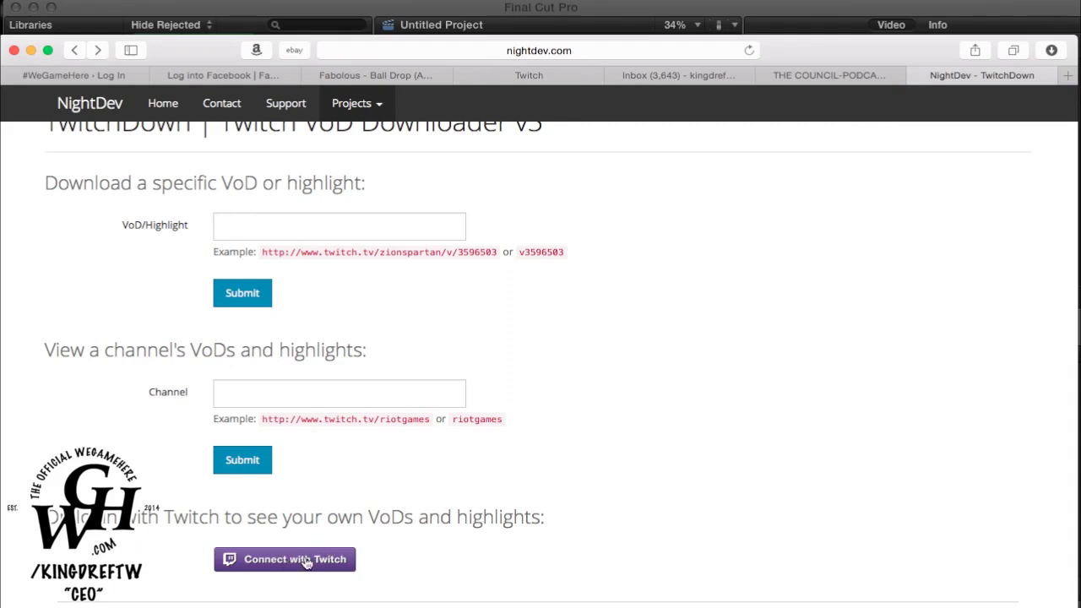
pyautogui.click(306, 561)
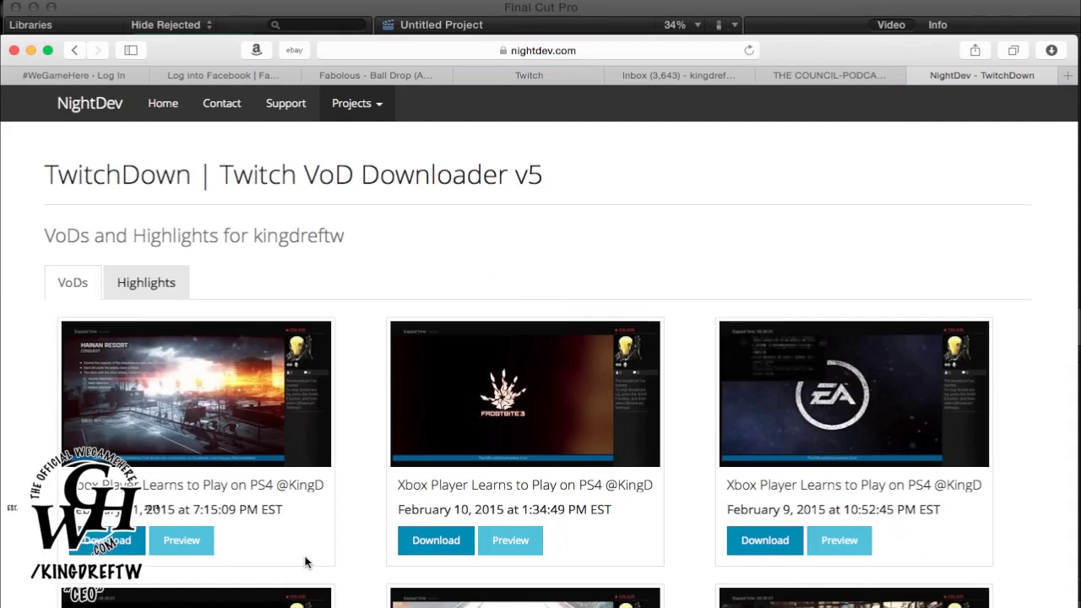
pyautogui.scroll(-3, 246, 376)
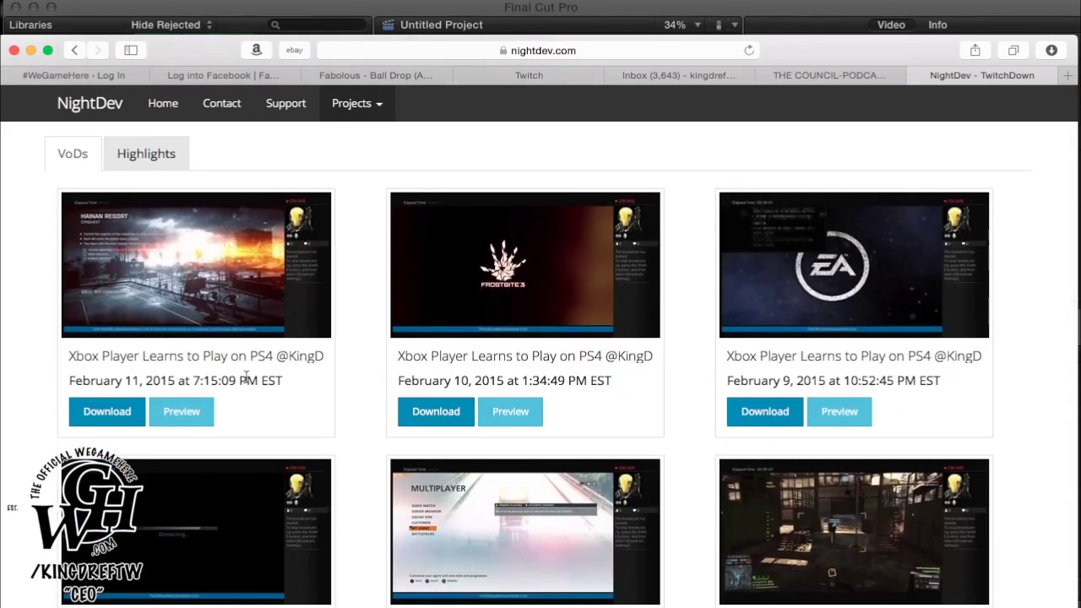
pyautogui.scroll(-8, 400, 441)
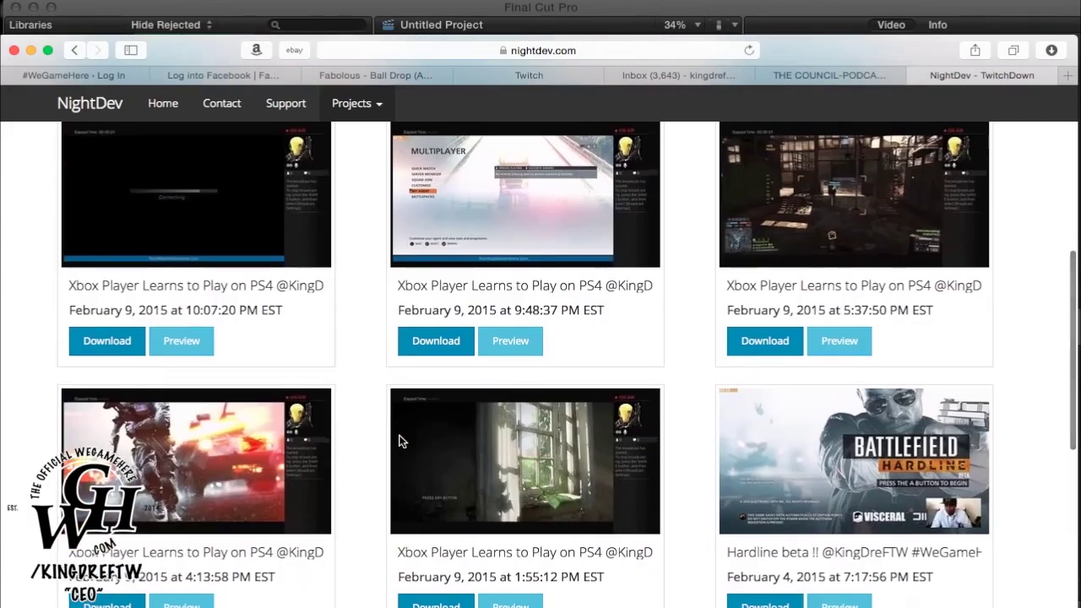
pyautogui.scroll(-8, 400, 441)
pyautogui.scroll(10, 401, 441)
pyautogui.scroll(-15, 400, 441)
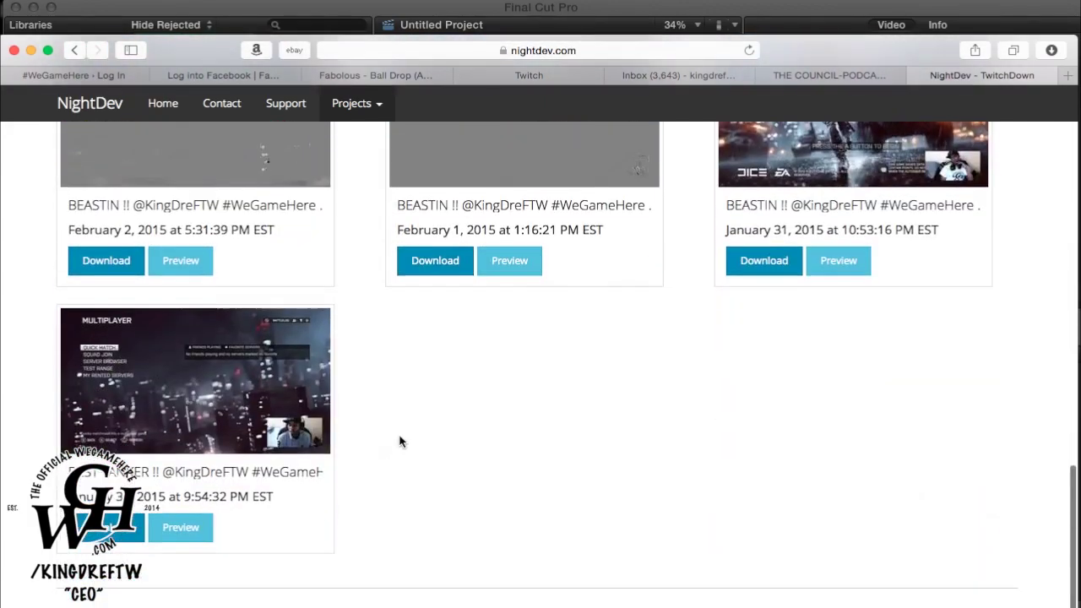
pyautogui.scroll(10, 400, 441)
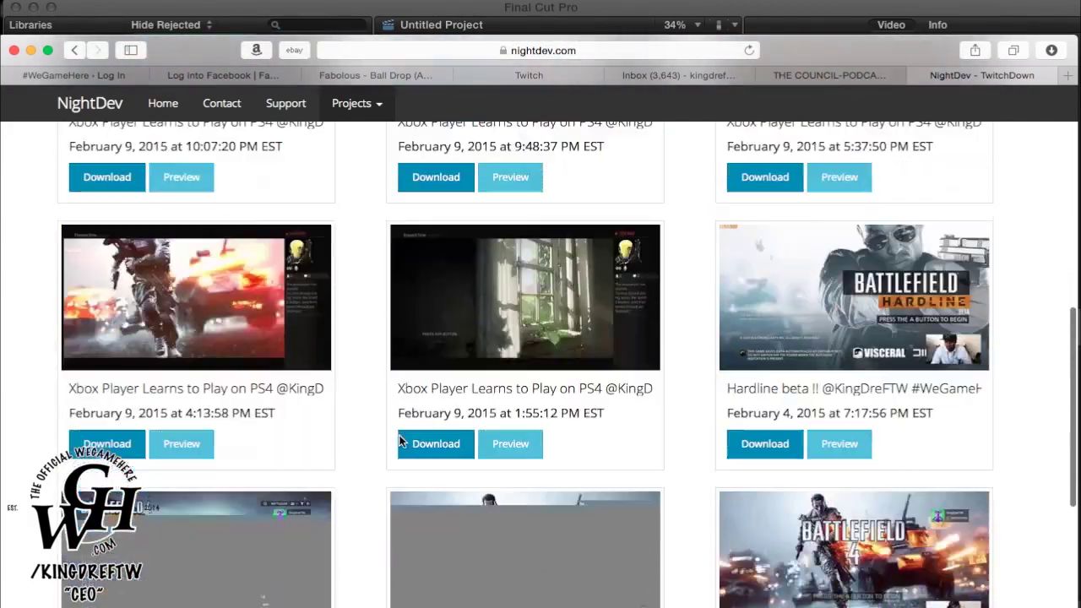
pyautogui.scroll(-5, 399, 438)
pyautogui.scroll(5, 399, 437)
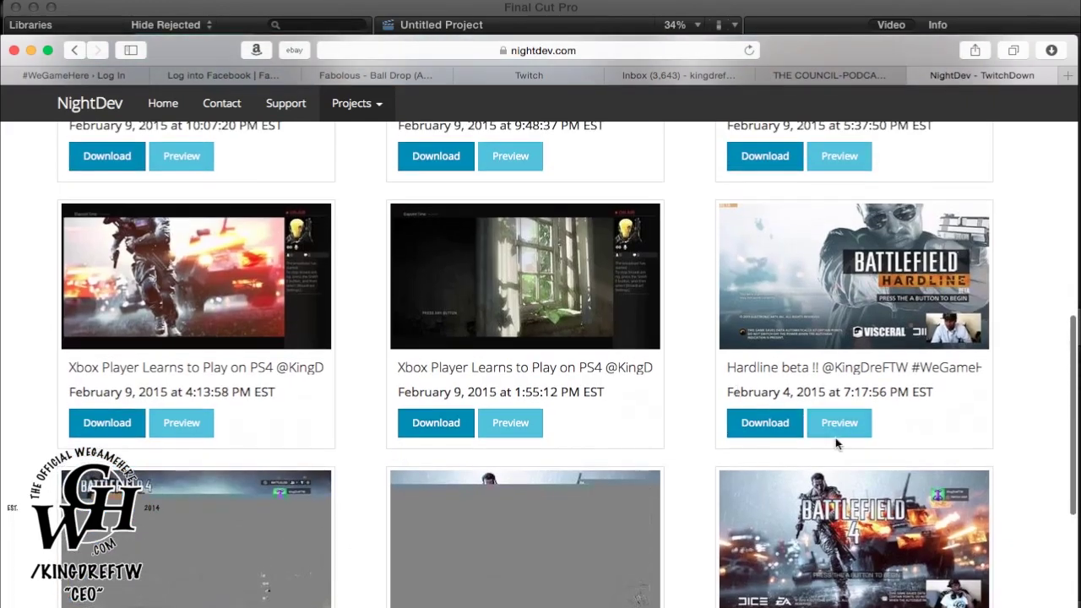
pyautogui.scroll(-4, 819, 422)
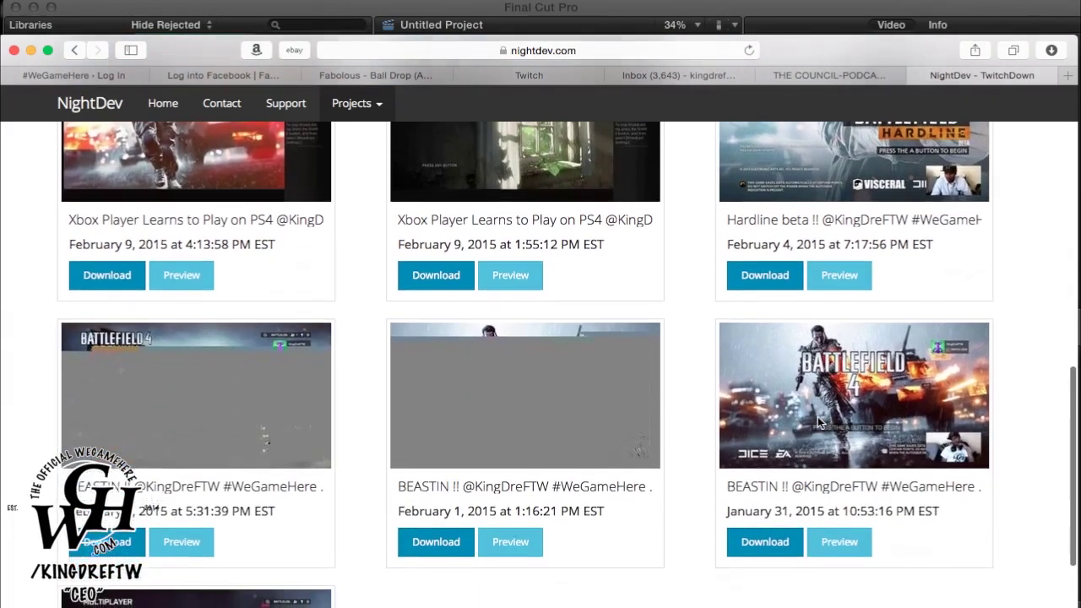
pyautogui.scroll(15, 817, 422)
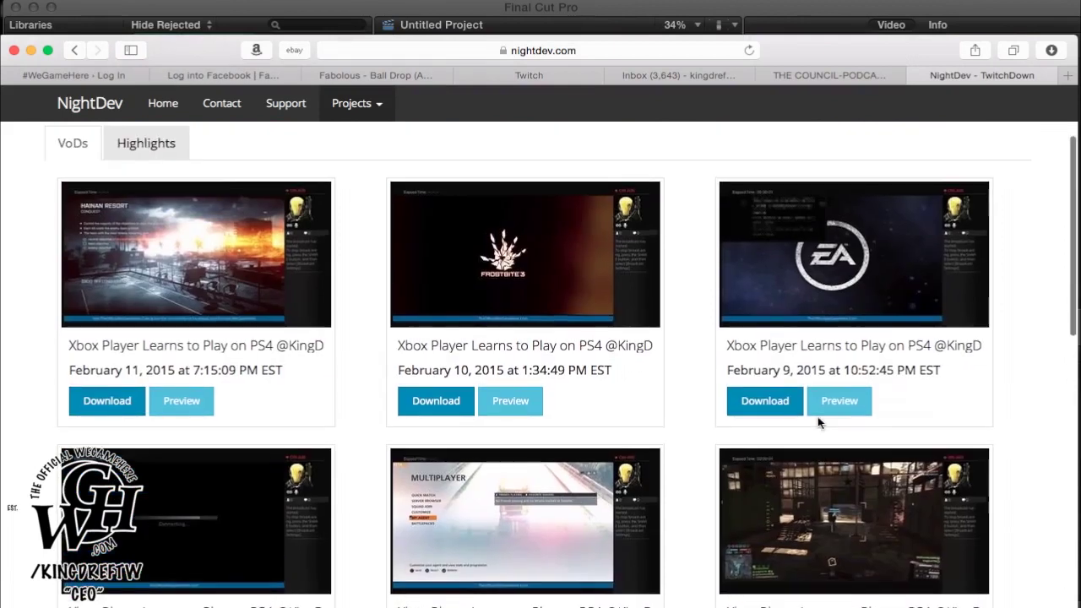
pyautogui.scroll(-3, 817, 416)
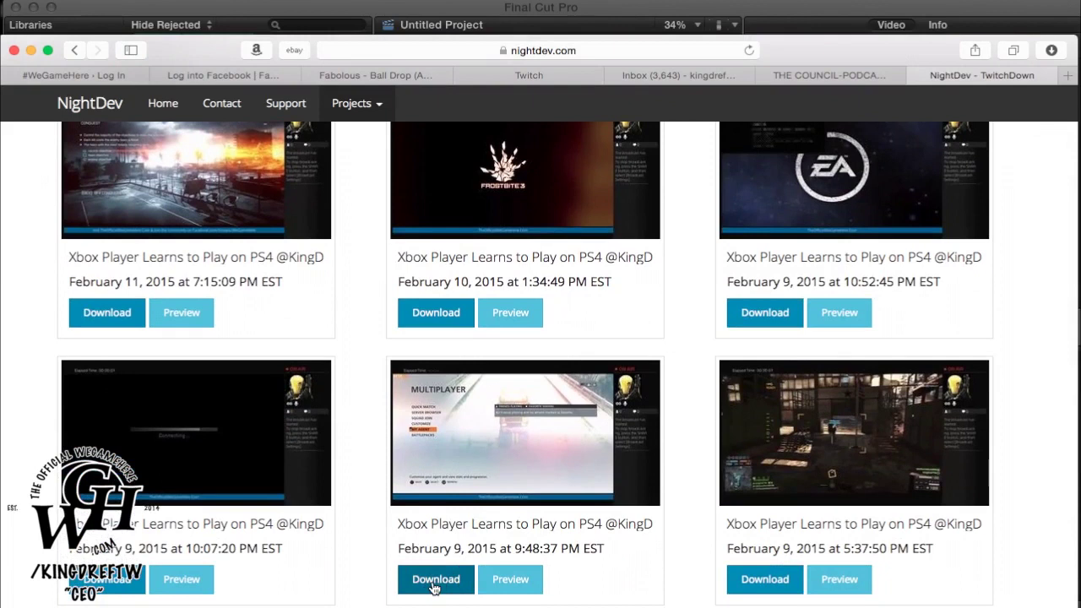
# Download the February 9, 9:48:37 PM broadcast, passing the reCAPTCHA check
pyautogui.click(434, 587)
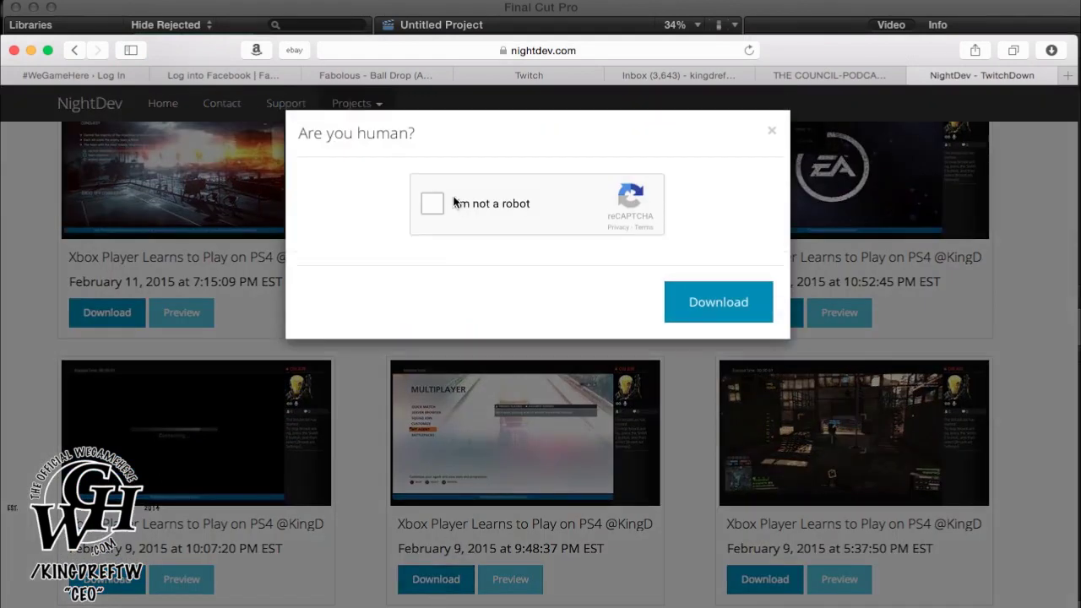
pyautogui.click(426, 207)
pyautogui.click(726, 305)
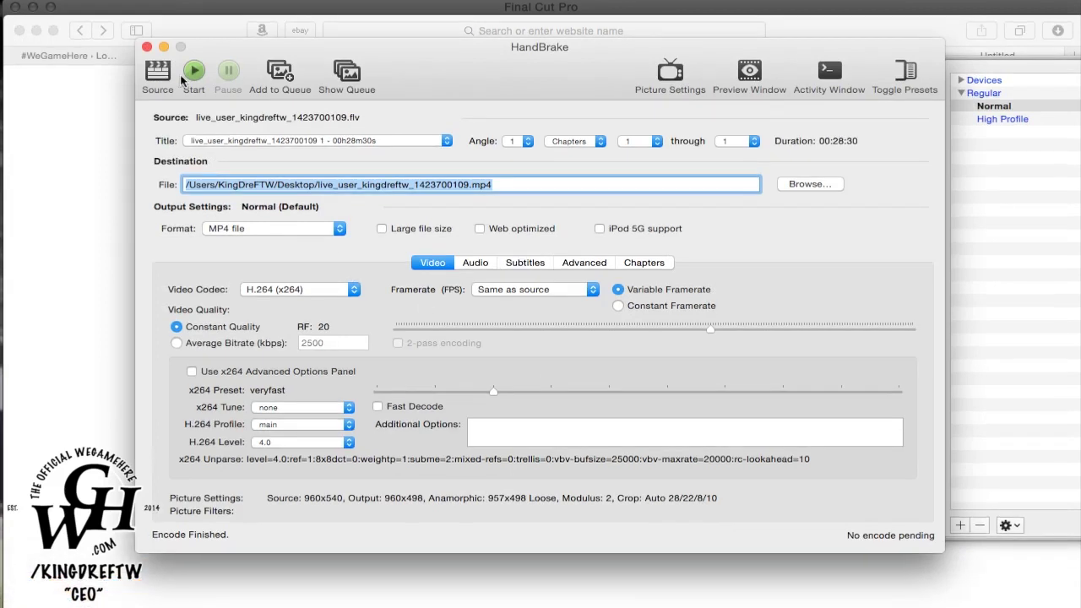
# Load the February 9 live_user FLV recording from Downloads as HandBrake's source
pyautogui.click(162, 78)
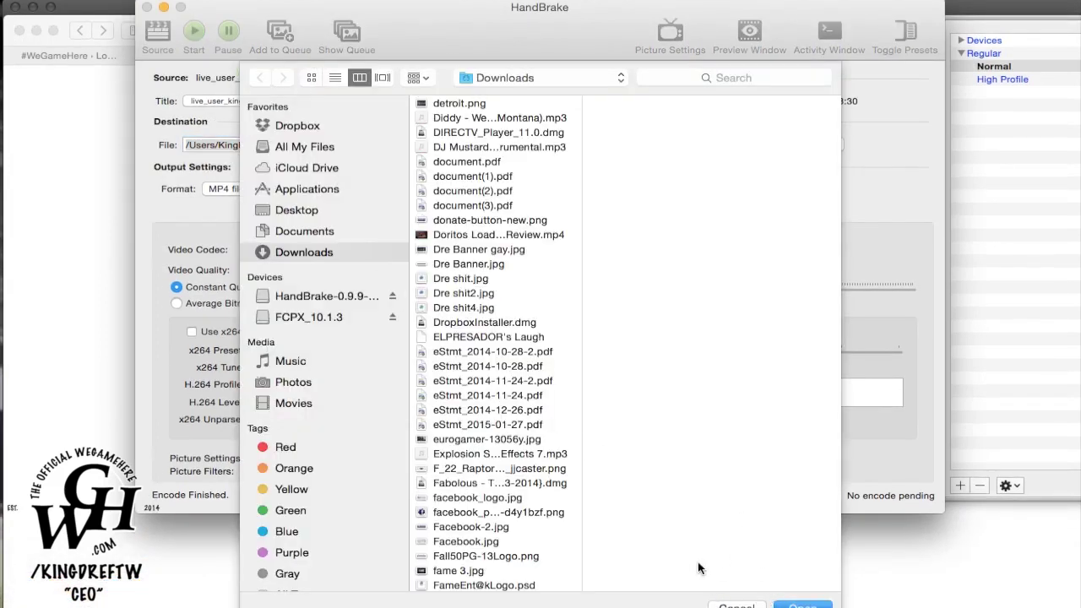
pyautogui.scroll(10, 578, 426)
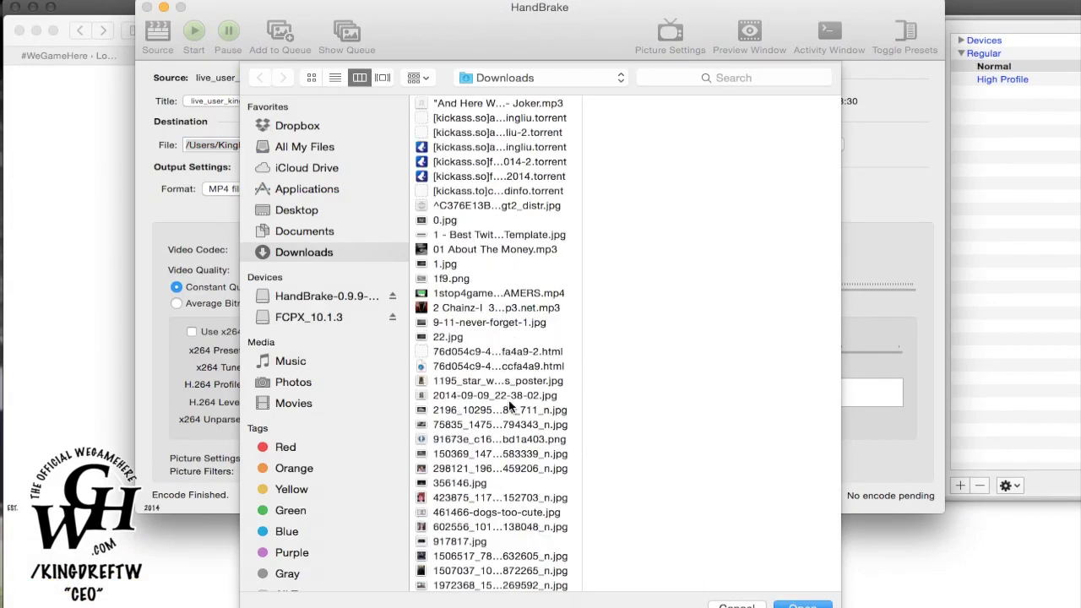
pyautogui.scroll(-15, 509, 406)
pyautogui.scroll(-20, 509, 407)
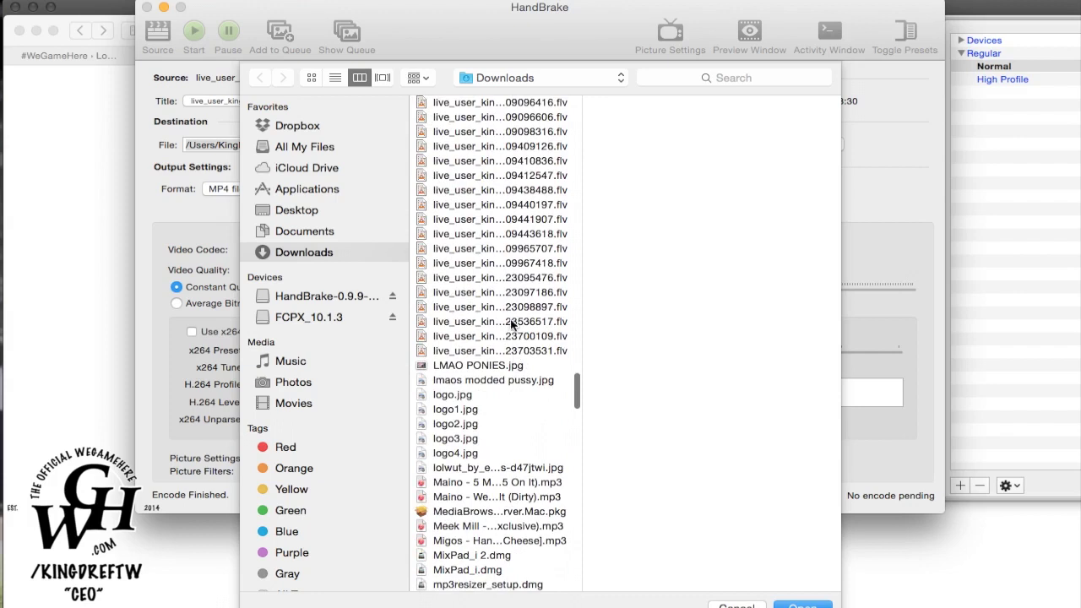
pyautogui.click(511, 323)
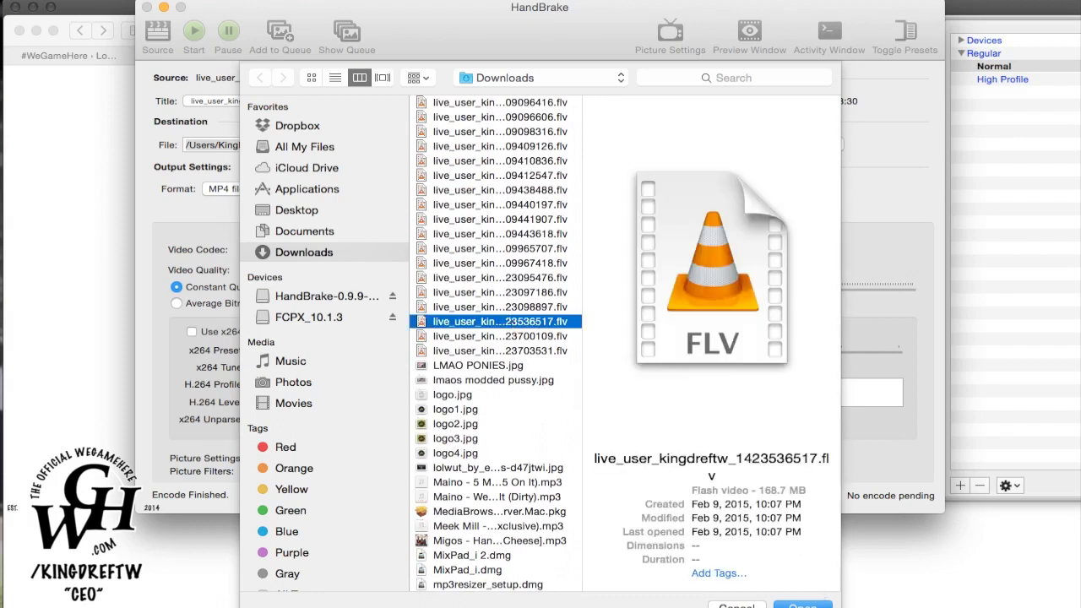
pyautogui.press('Down')
pyautogui.press('Return')
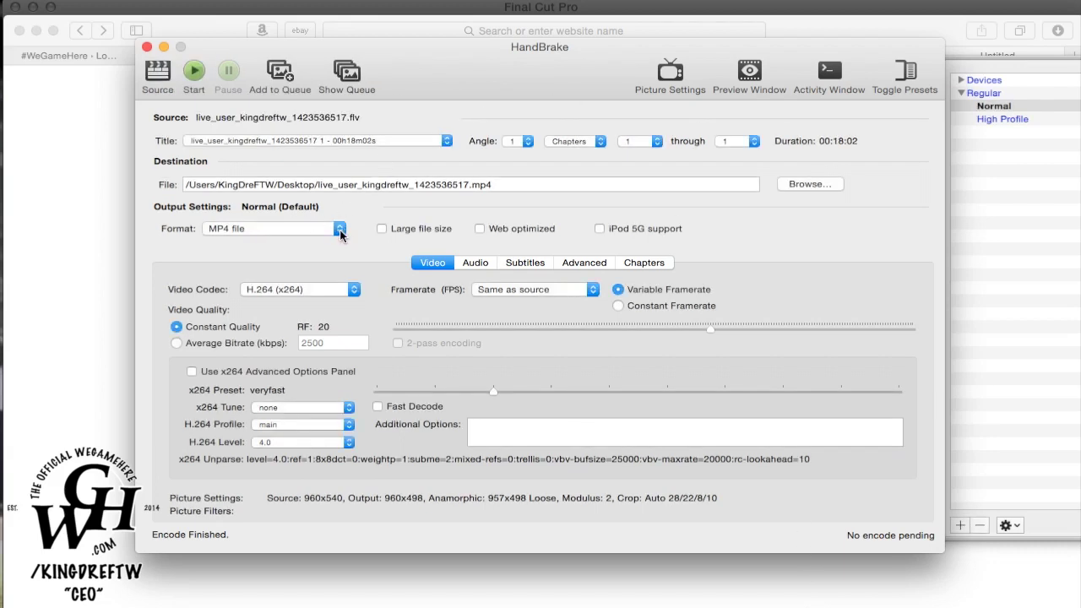
# Keep MP4 as the output format, encode the recording, and acknowledge the finished queue
pyautogui.click(340, 231)
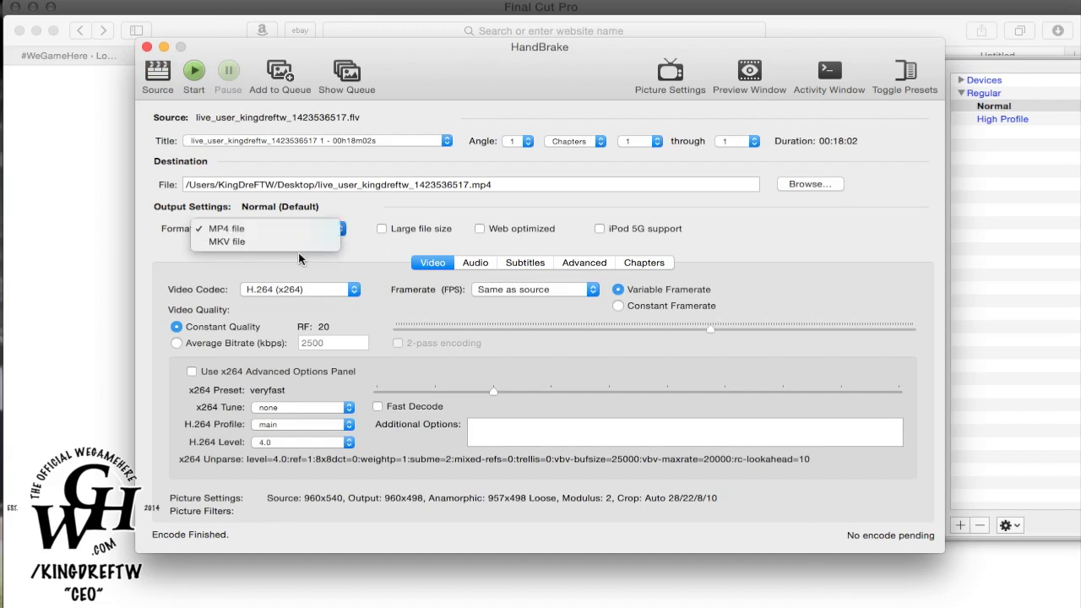
pyautogui.click(357, 226)
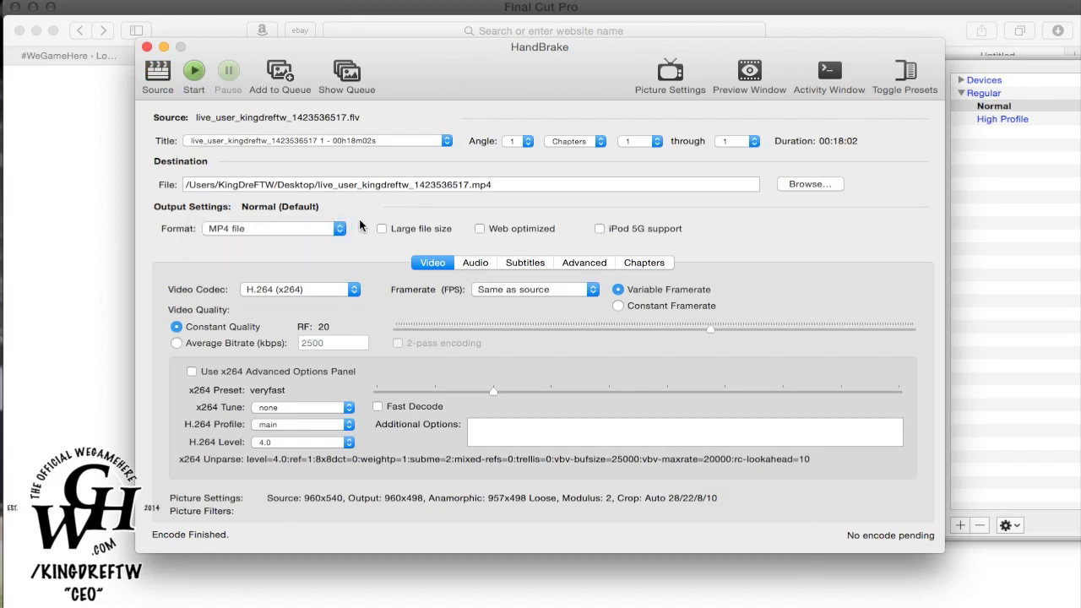
pyautogui.click(193, 80)
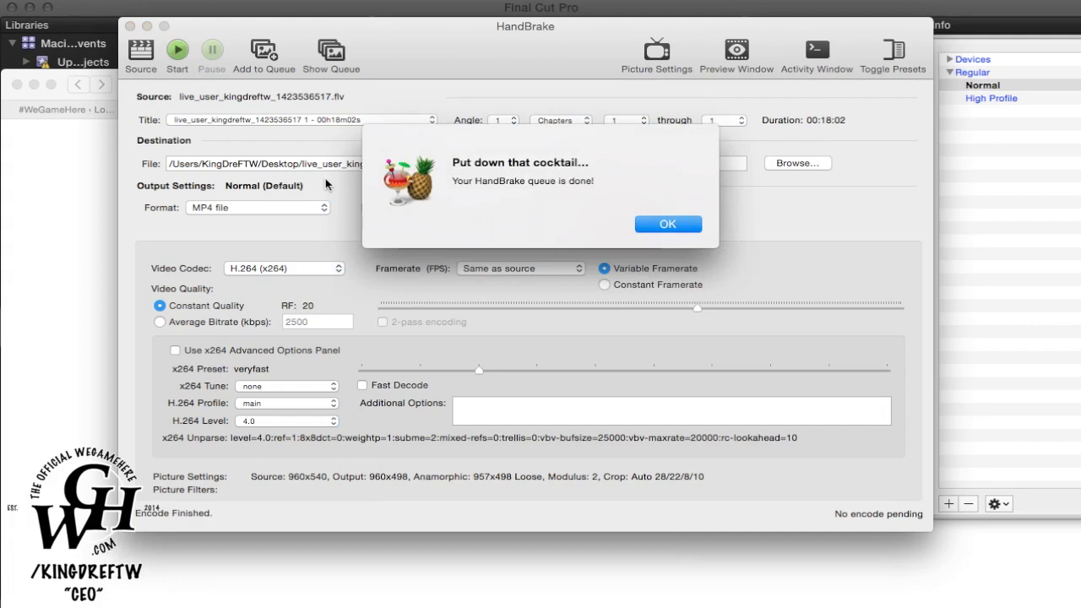
pyautogui.click(664, 227)
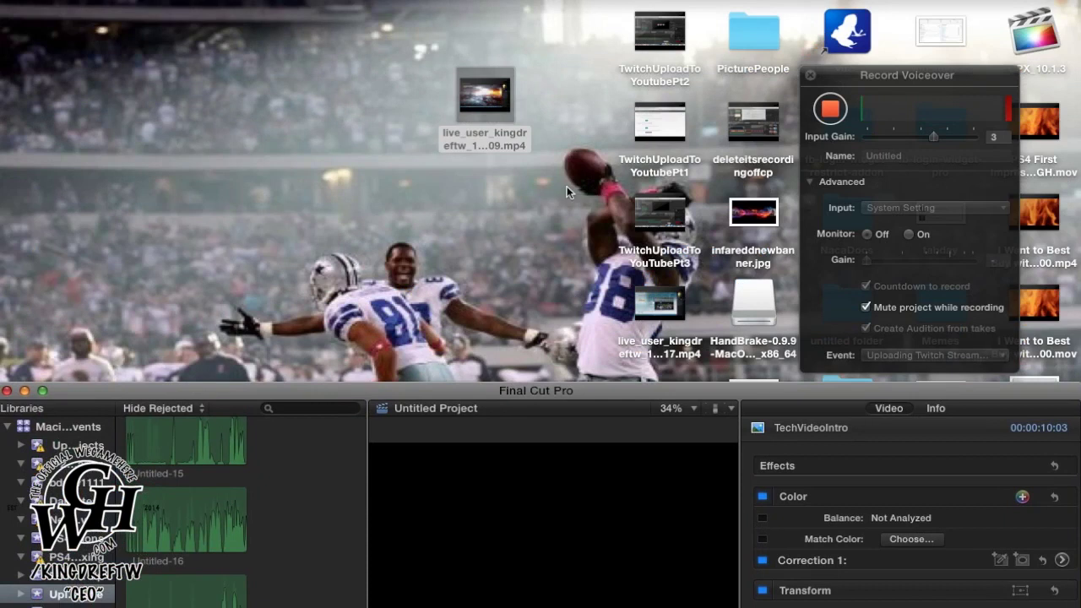
# Drag the converted MP4 from the Desktop into Final Cut Pro's Uploading-to-YouTube event
pyautogui.press('super+Tab')
pyautogui.moveTo(509, 389); pyautogui.dragTo(498, 438)
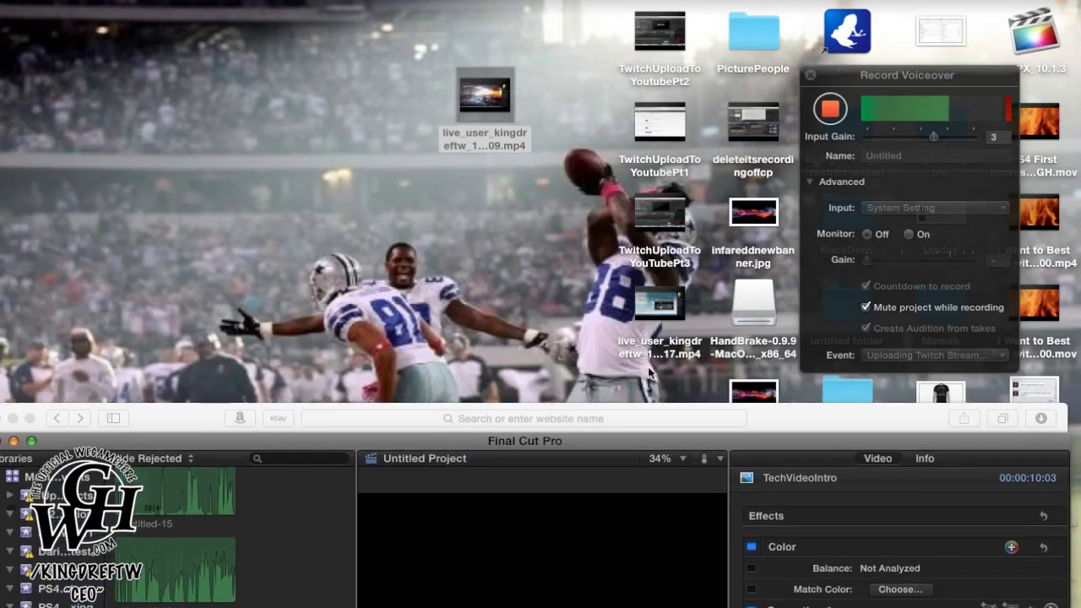
pyautogui.click(640, 313)
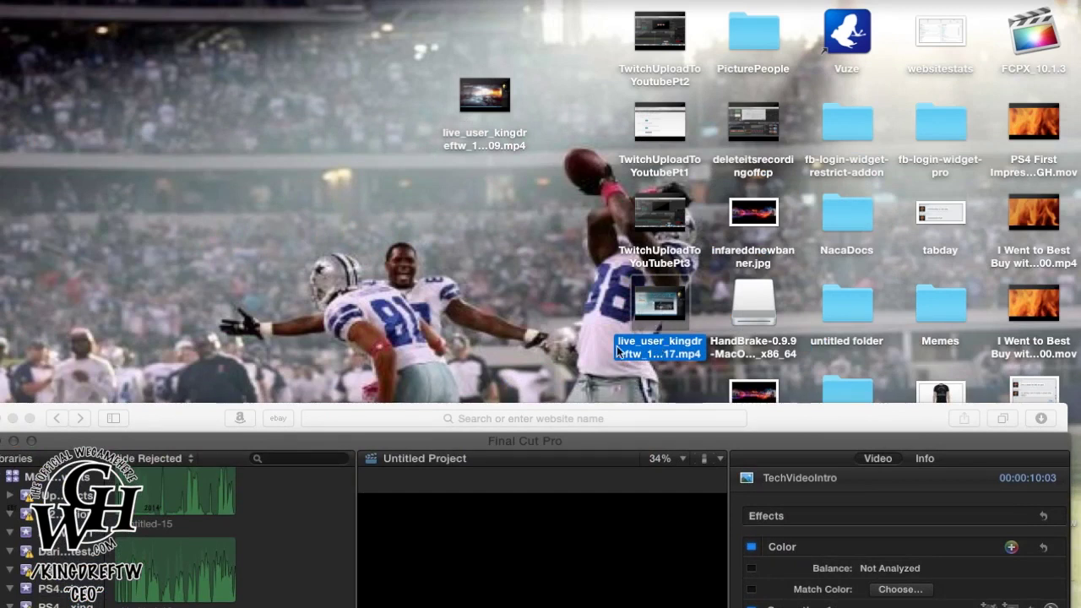
pyautogui.moveTo(633, 306)
pyautogui.moveTo(642, 280); pyautogui.dragTo(268, 503)
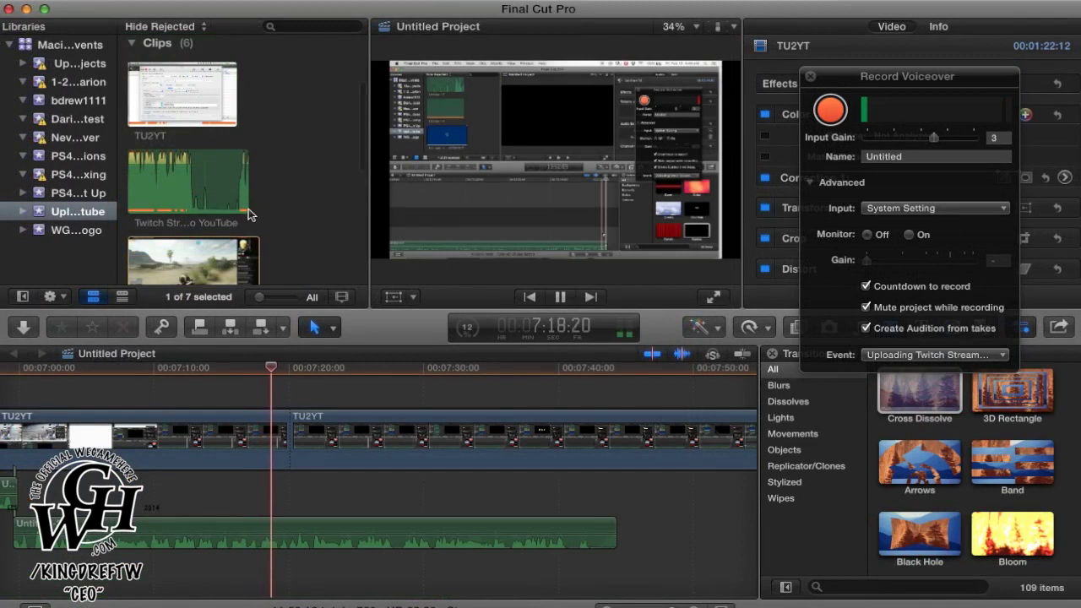
# Scroll the timeline back and forth to follow the TU2YT footage during the voiceover take
pyautogui.scroll(-1, 249, 215)
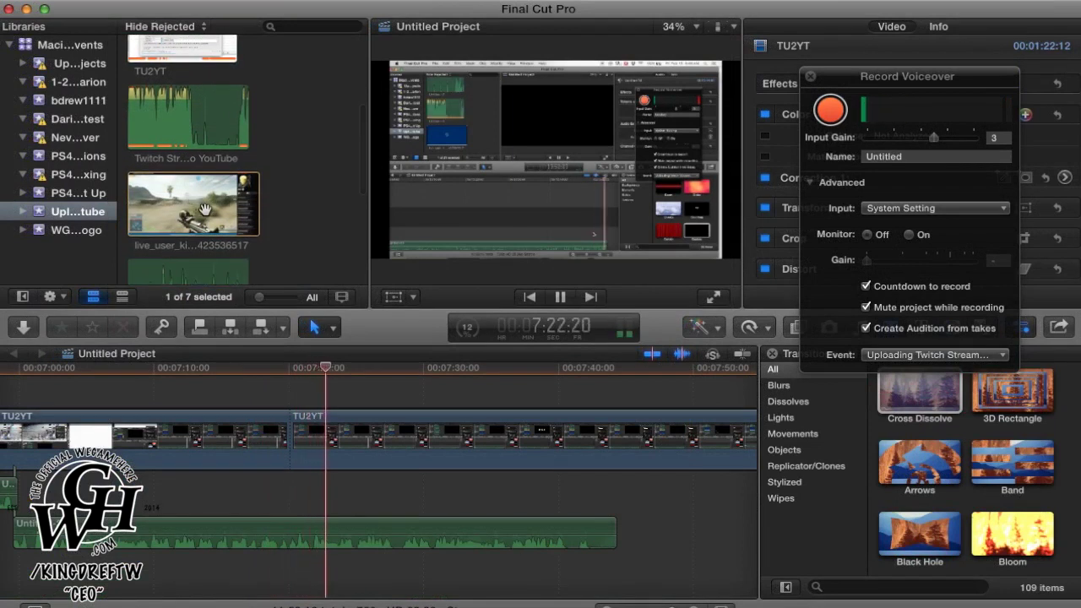
pyautogui.scroll(5, 203, 208)
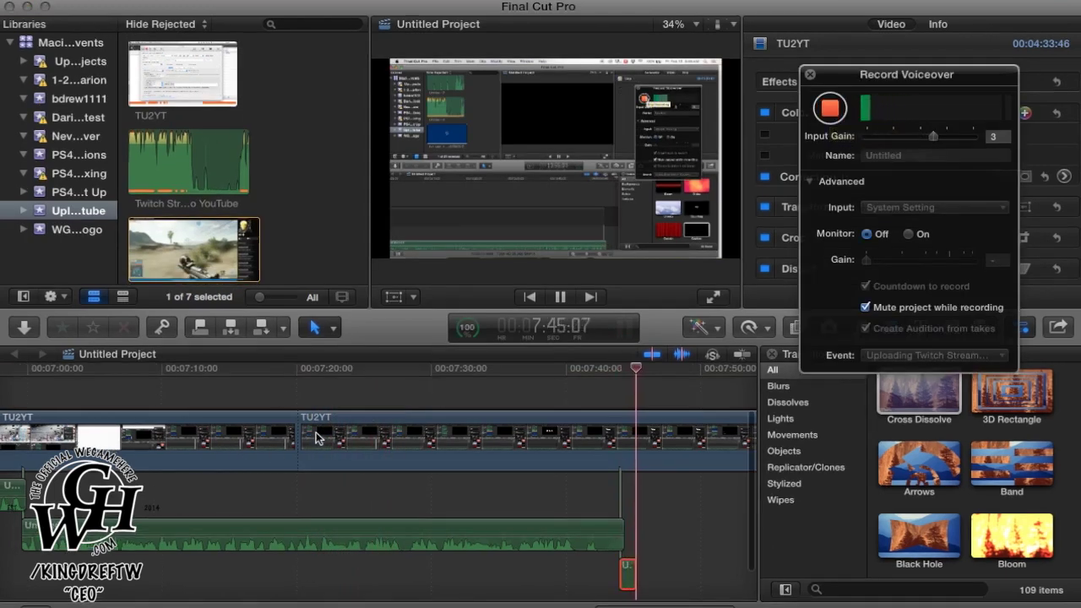
pyautogui.hscroll(-10, 238, 443)
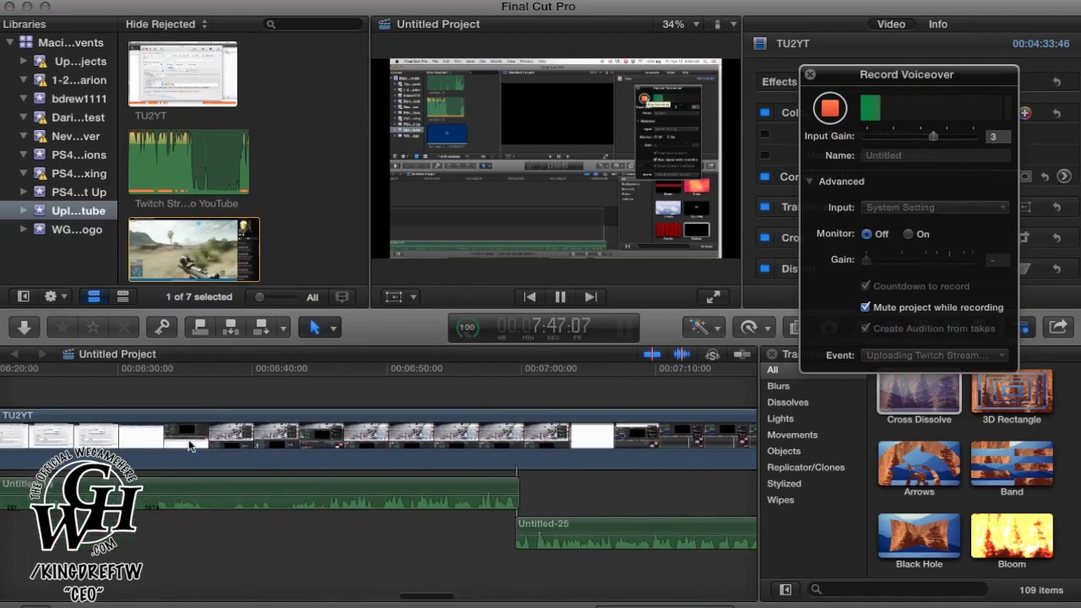
pyautogui.hscroll(-8, 187, 443)
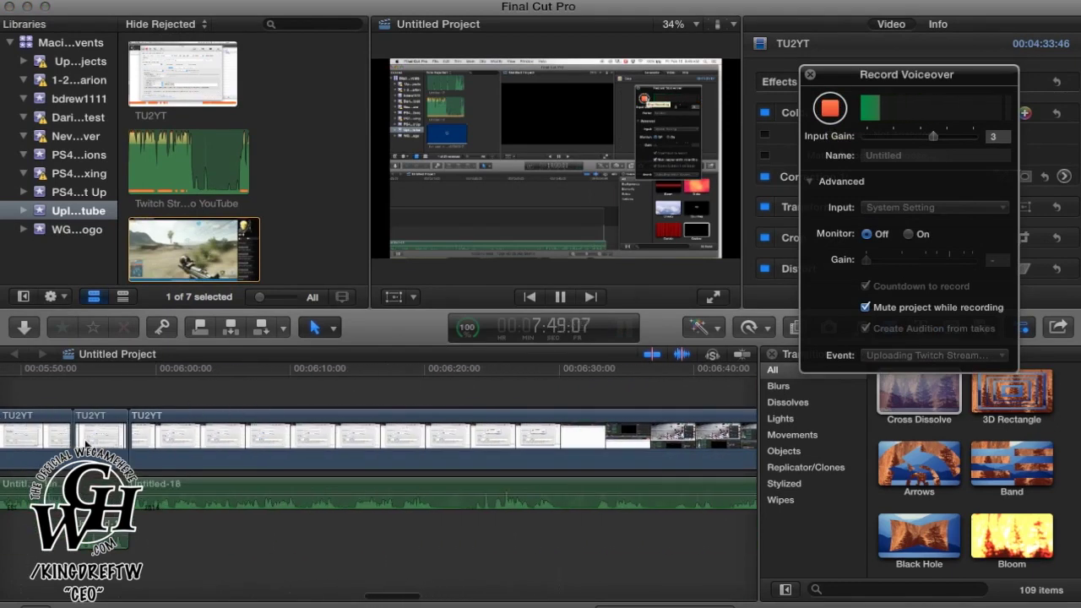
pyautogui.hscroll(-10, 161, 440)
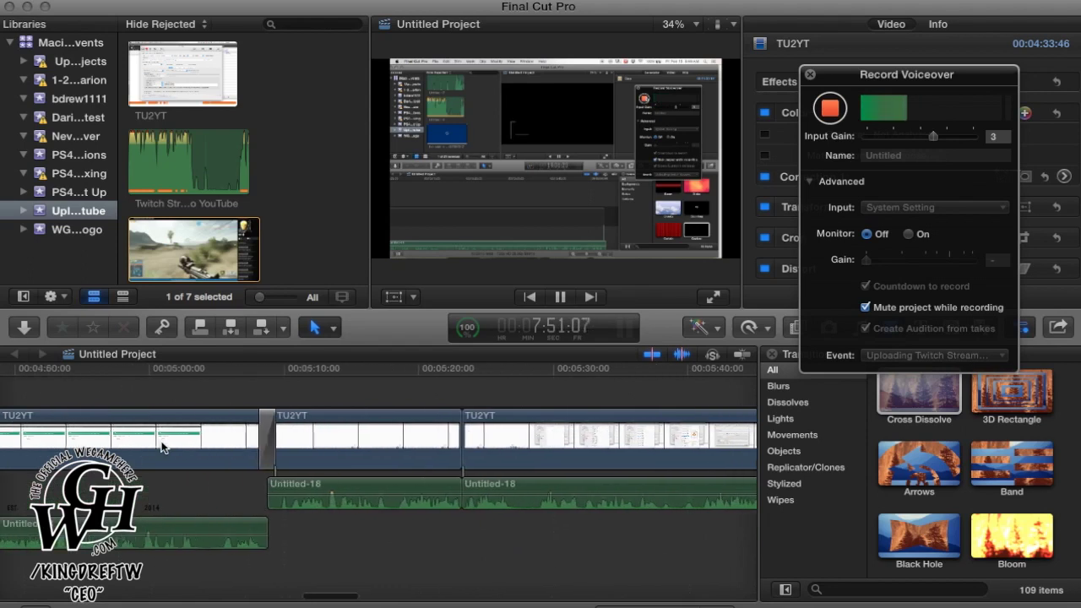
pyautogui.hscroll(-15, 161, 441)
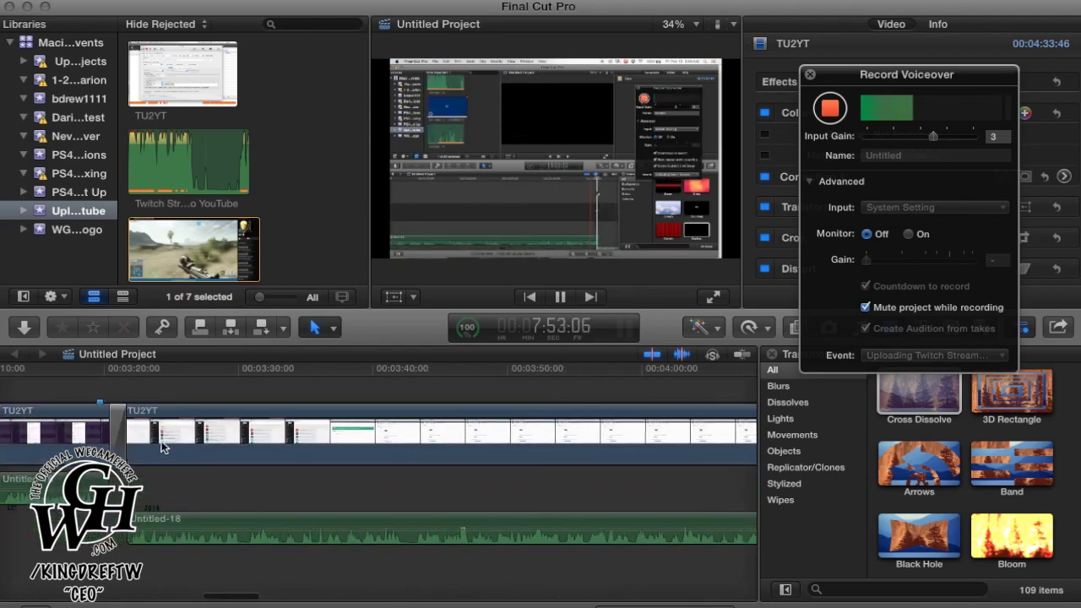
pyautogui.hscroll(-10, 239, 501)
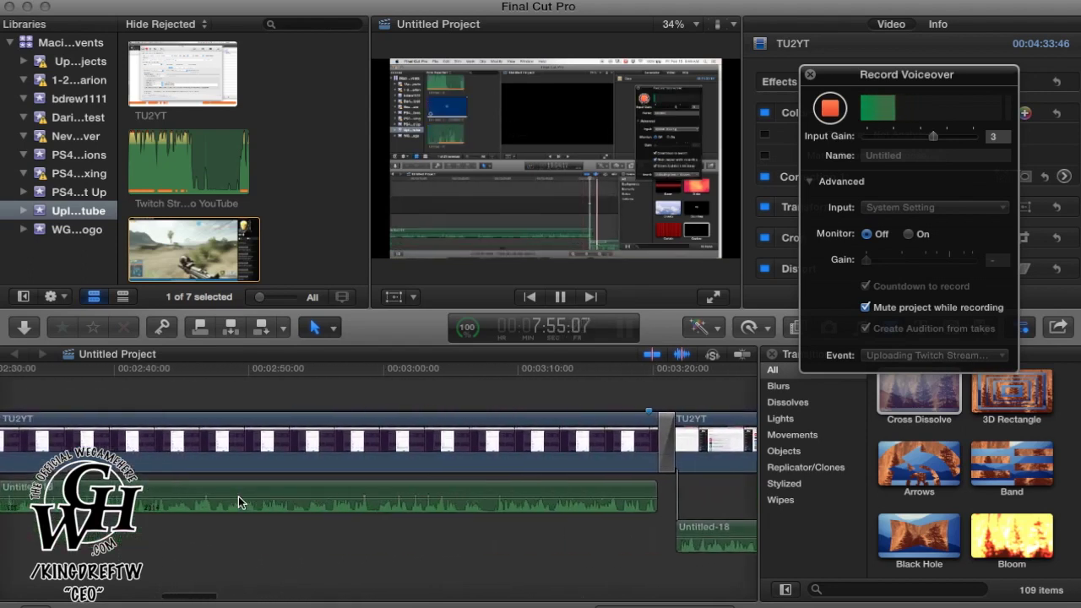
pyautogui.hscroll(20, 239, 502)
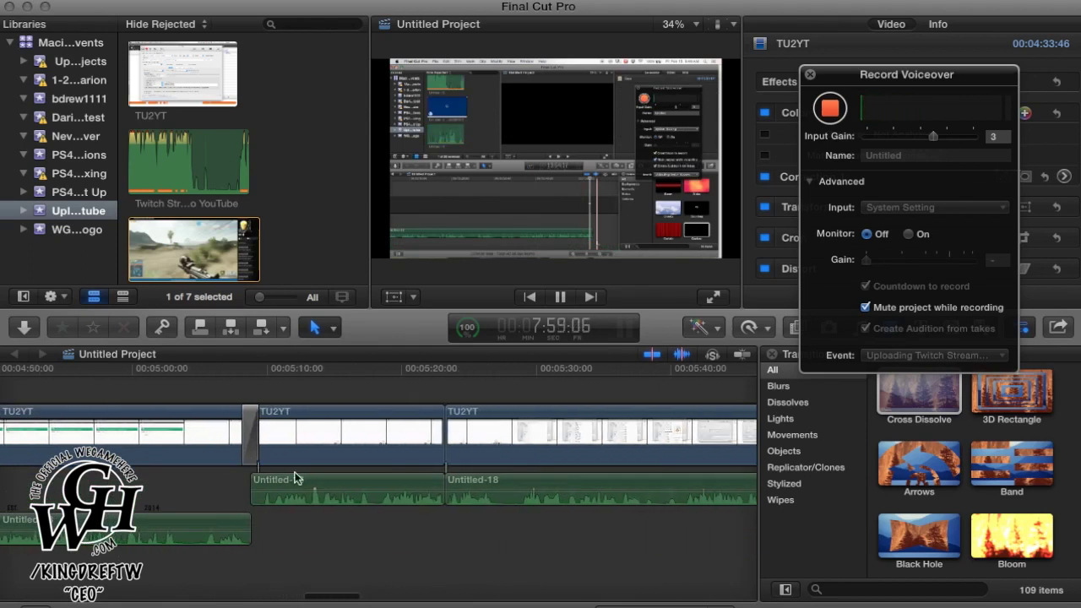
pyautogui.hscroll(8, 271, 464)
pyautogui.hscroll(12, 287, 473)
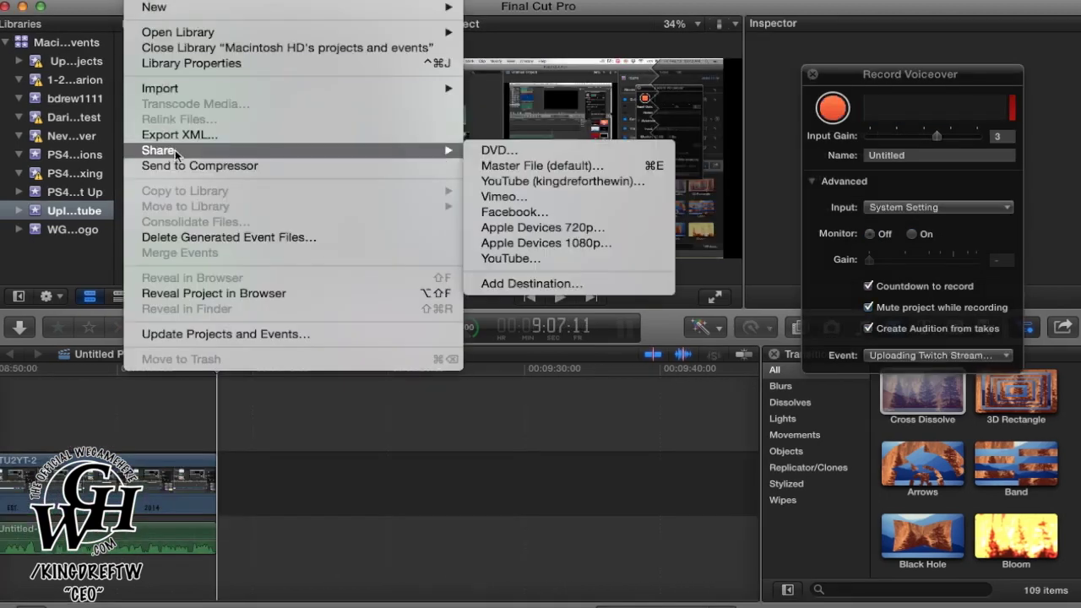
# Share Untitled Project to the YouTube account (1280 x 720, 23.98 fps, Private)
pyautogui.moveTo(252, 150)
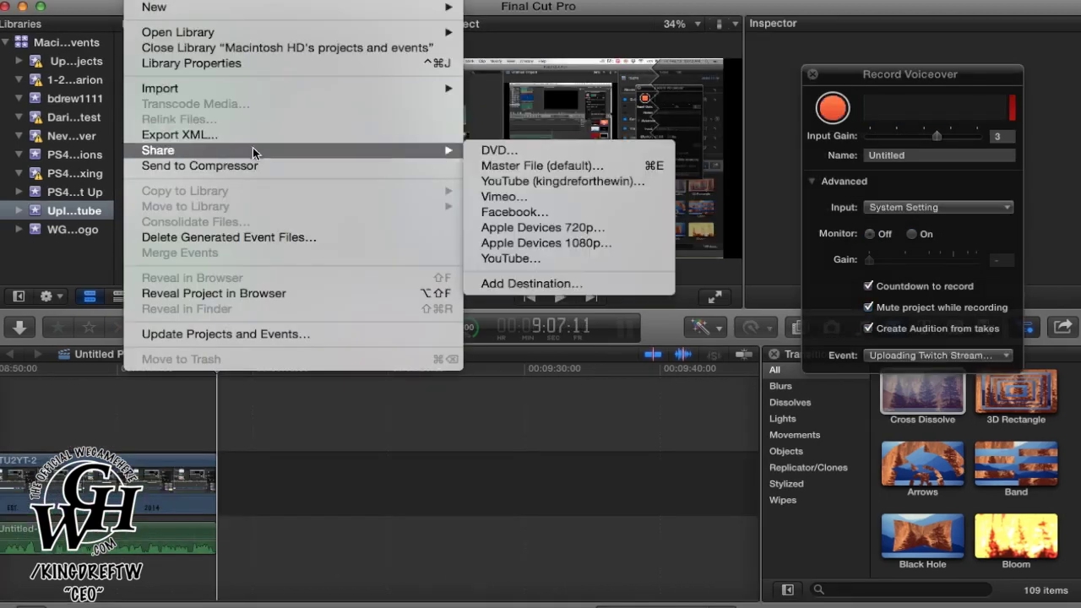
pyautogui.click(492, 181)
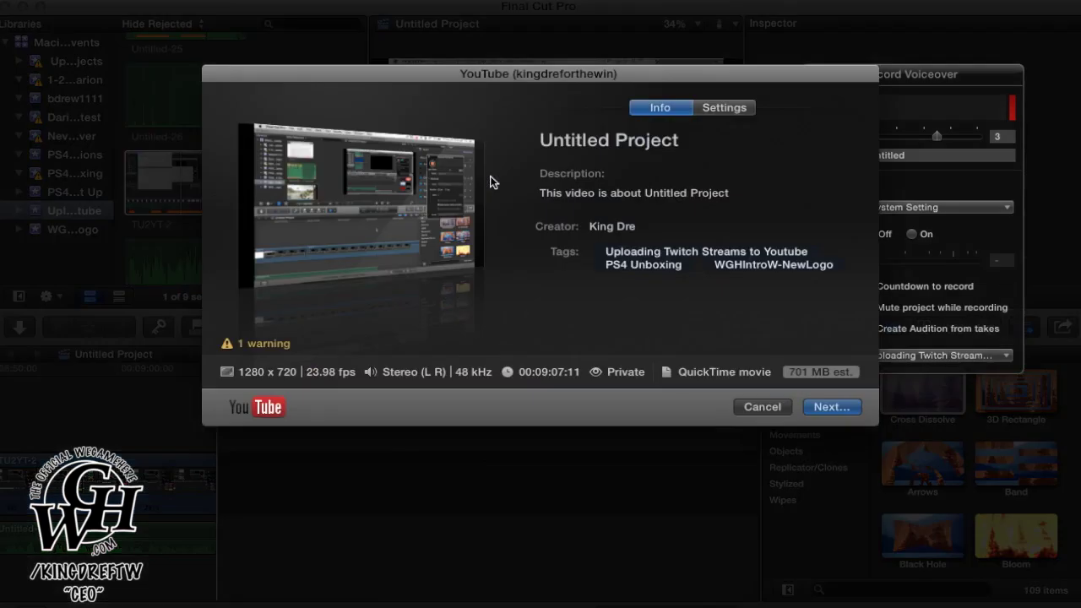
# Replace the Untitled Project video title with 'How to Upload'
pyautogui.click(624, 136)
pyautogui.tripleClick(624, 135)
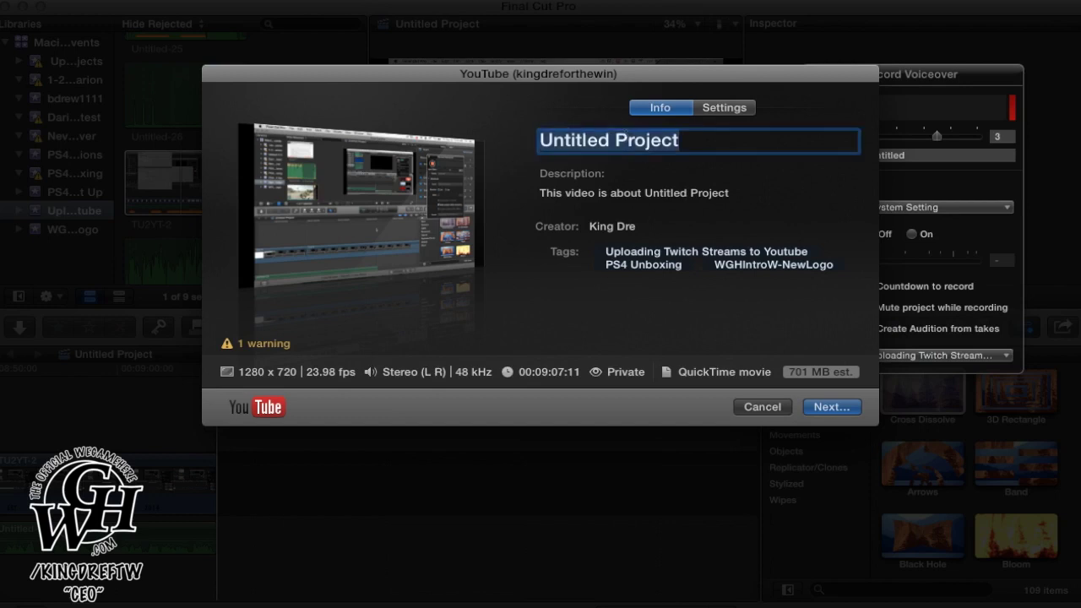
pyautogui.press('BackSpace')
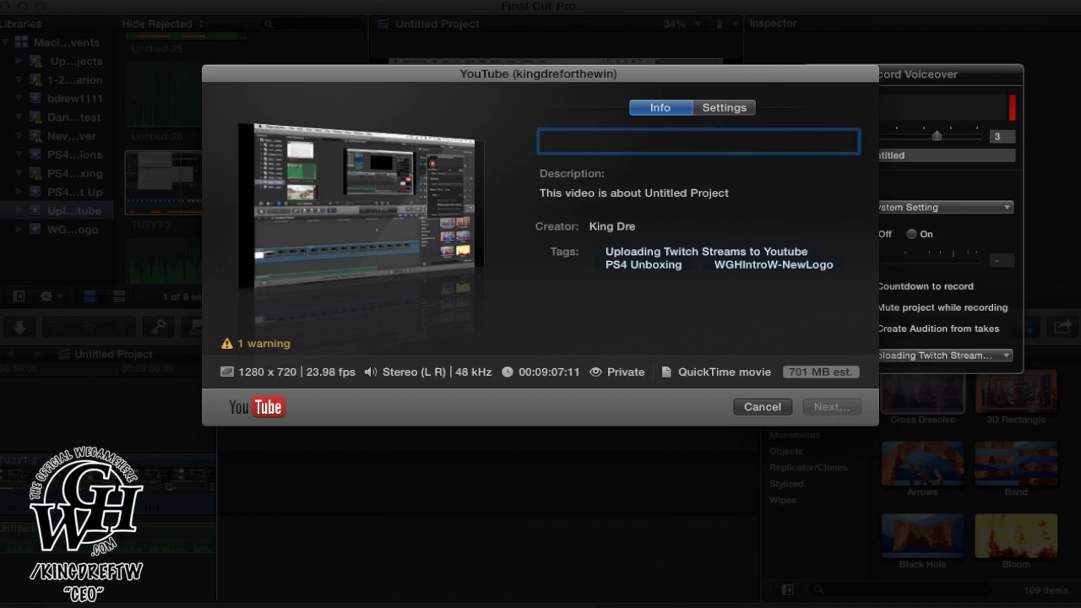
pyautogui.write('How')
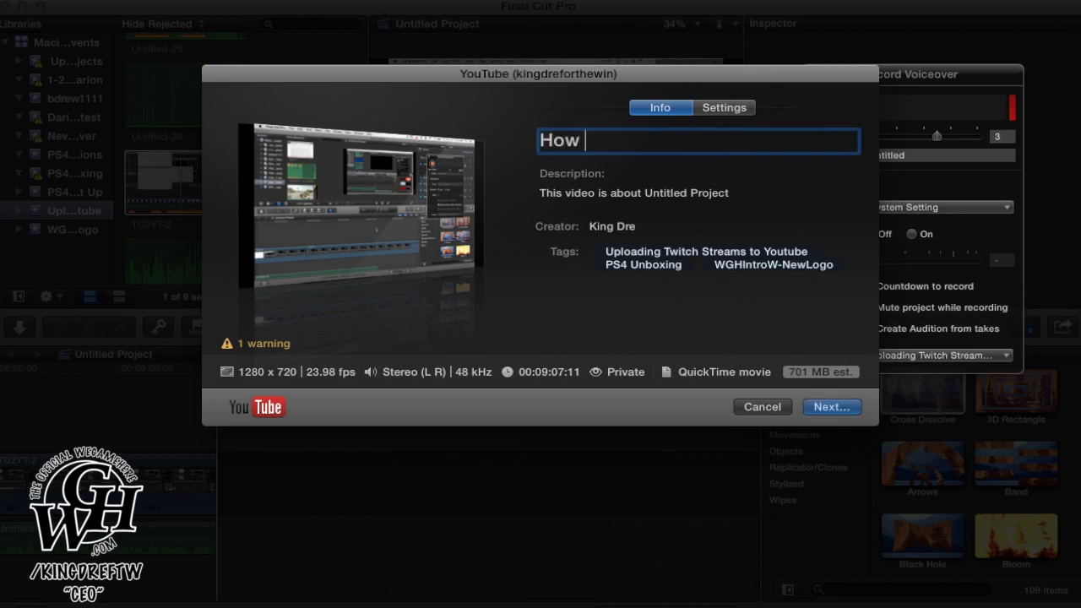
pyautogui.write(' to Upload')
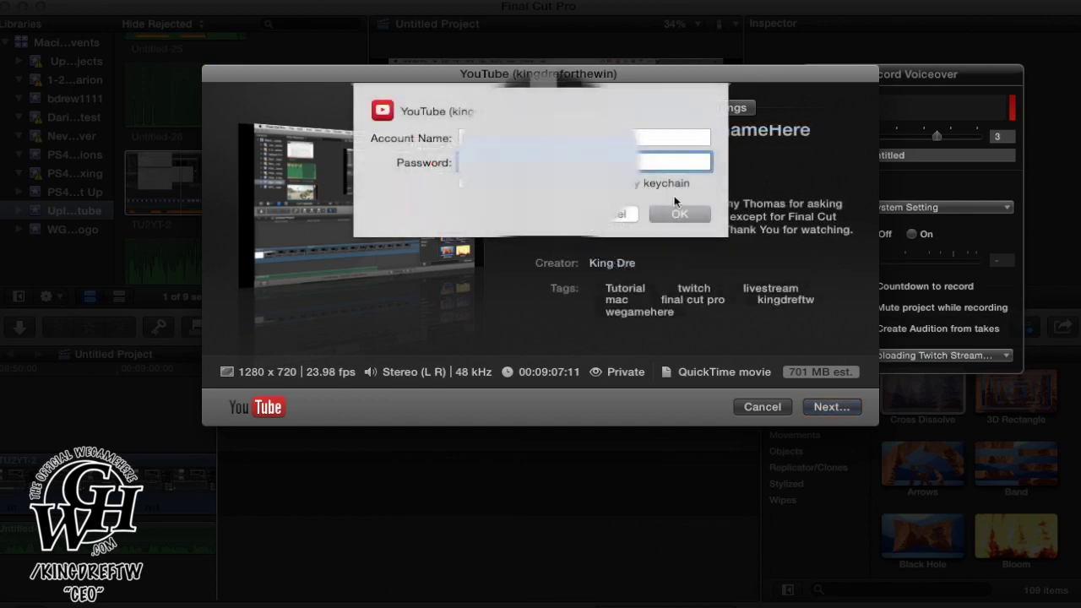
# Sign in to the YouTube account, accept the terms and publish the video
pyautogui.click(661, 219)
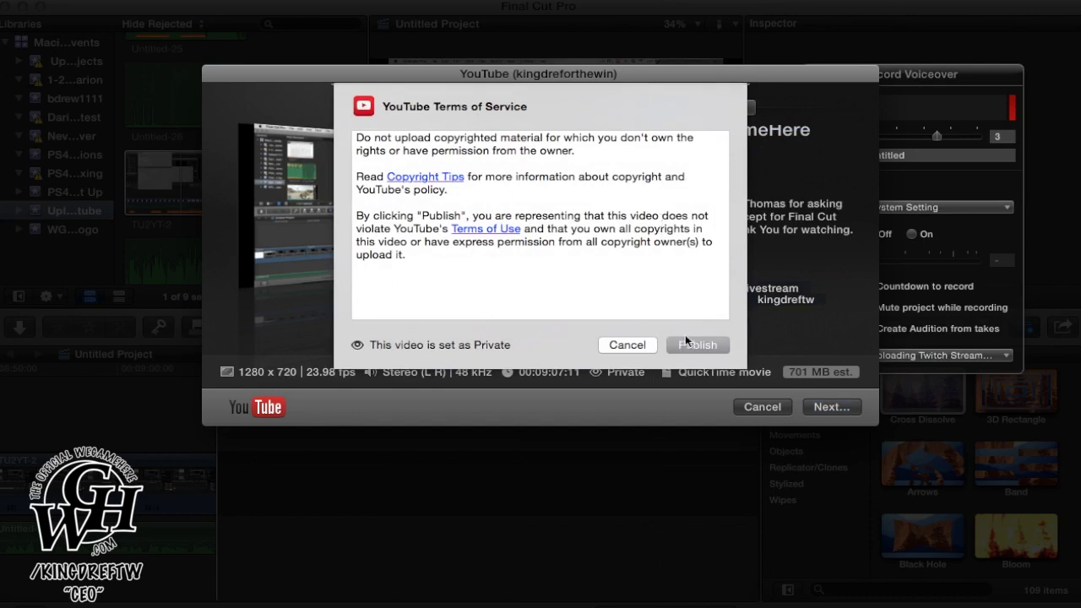
pyautogui.click(686, 341)
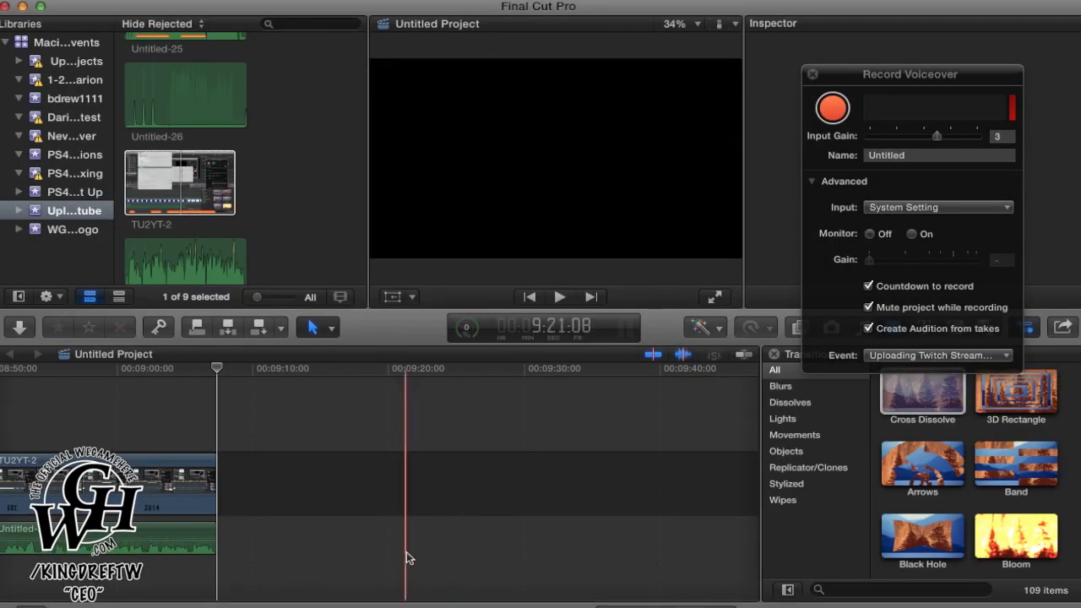
pyautogui.moveTo(241, 604)
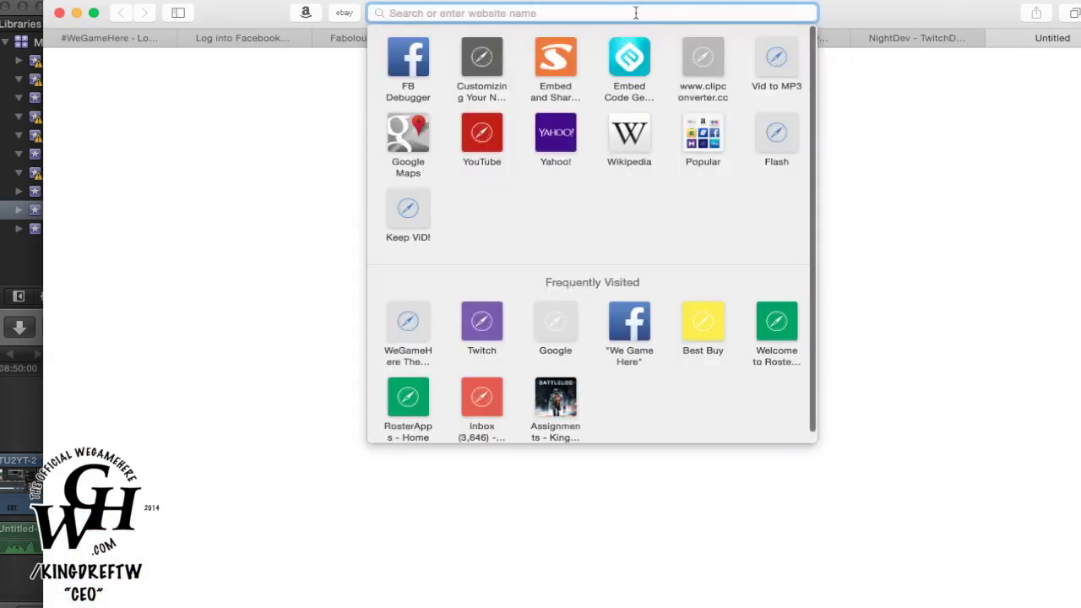
# Go to youtube.com and reach Video Manager through account settings' additional features
pyautogui.write('youtube.com')
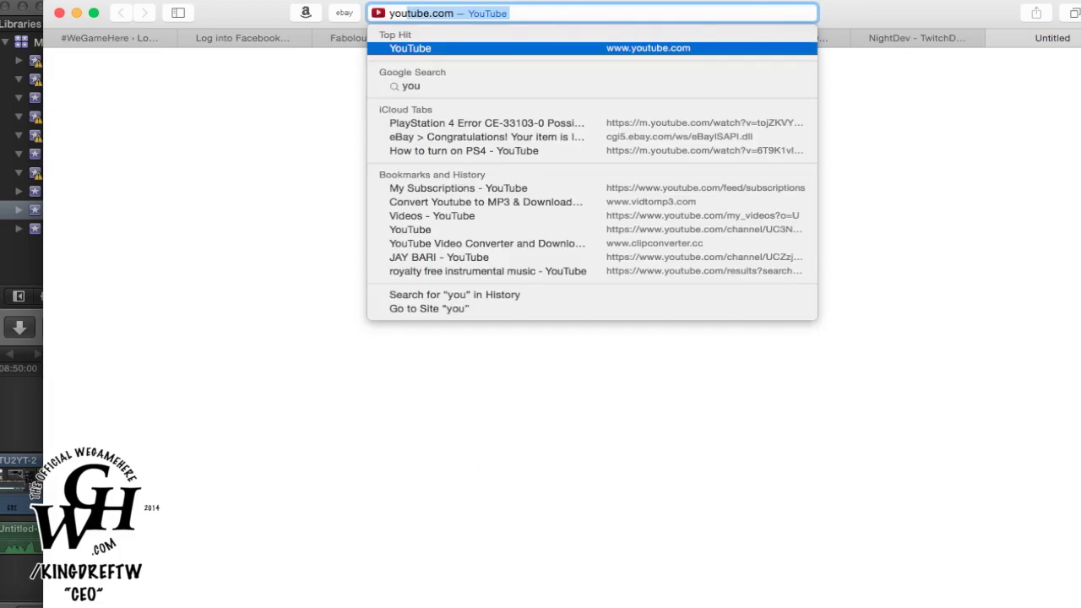
pyautogui.press('Return')
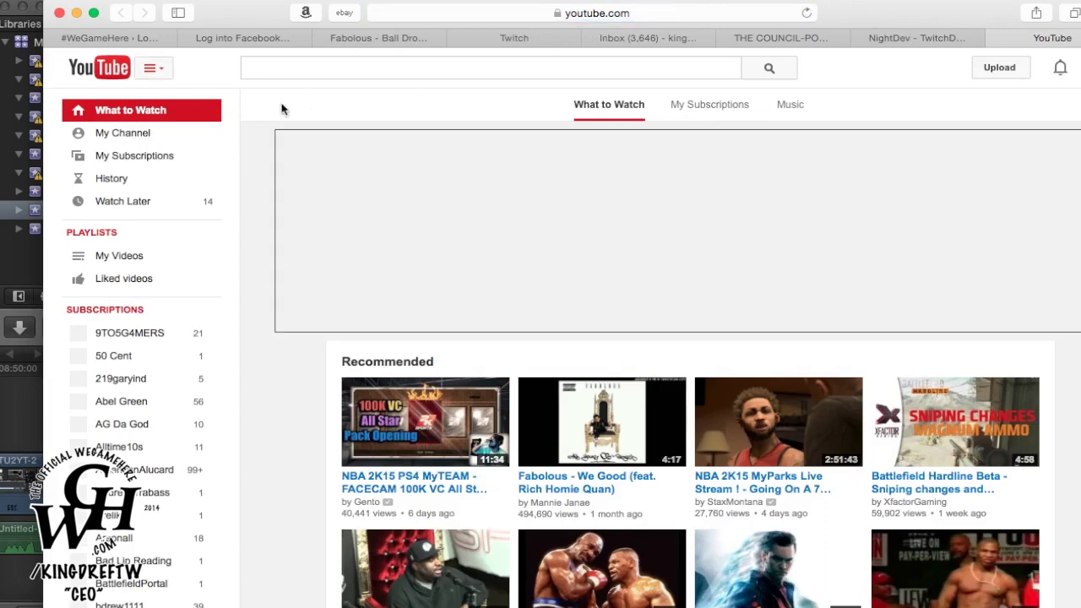
pyautogui.moveTo(252, 13); pyautogui.dragTo(211, 11)
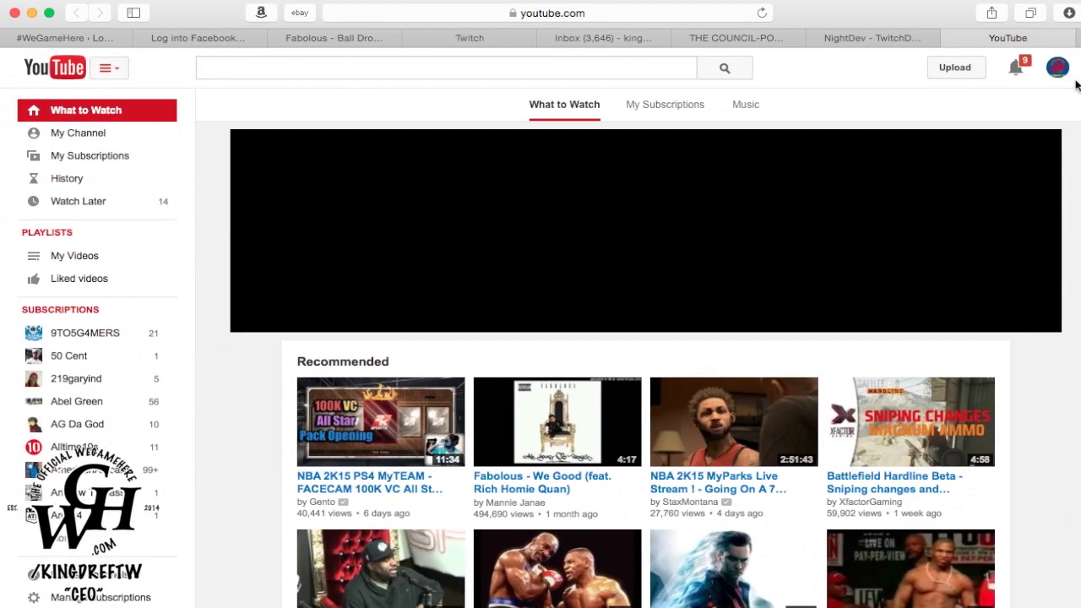
pyautogui.click(1065, 74)
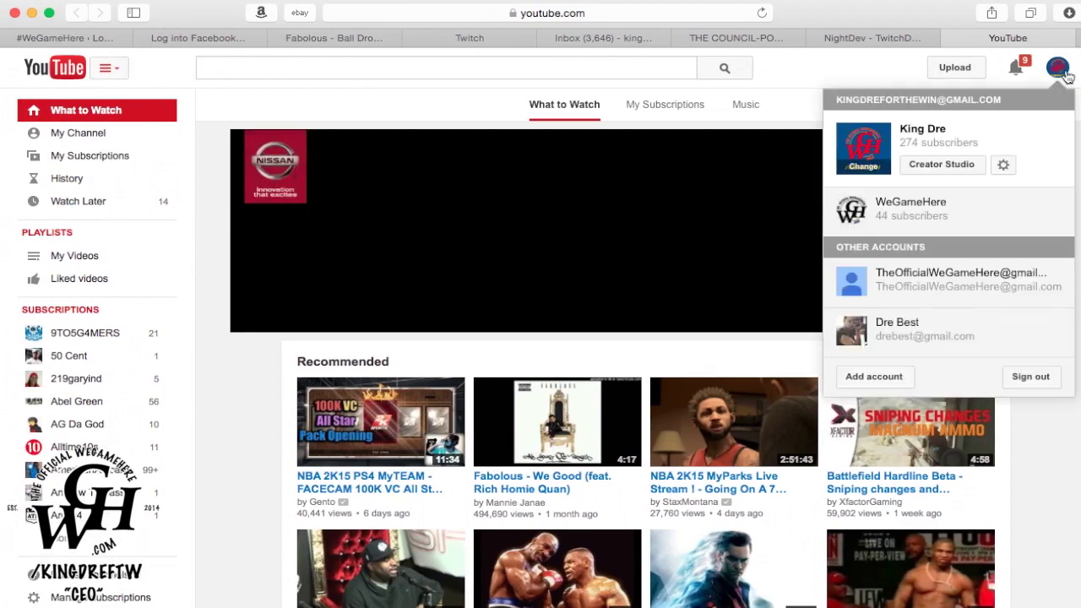
pyautogui.click(1007, 167)
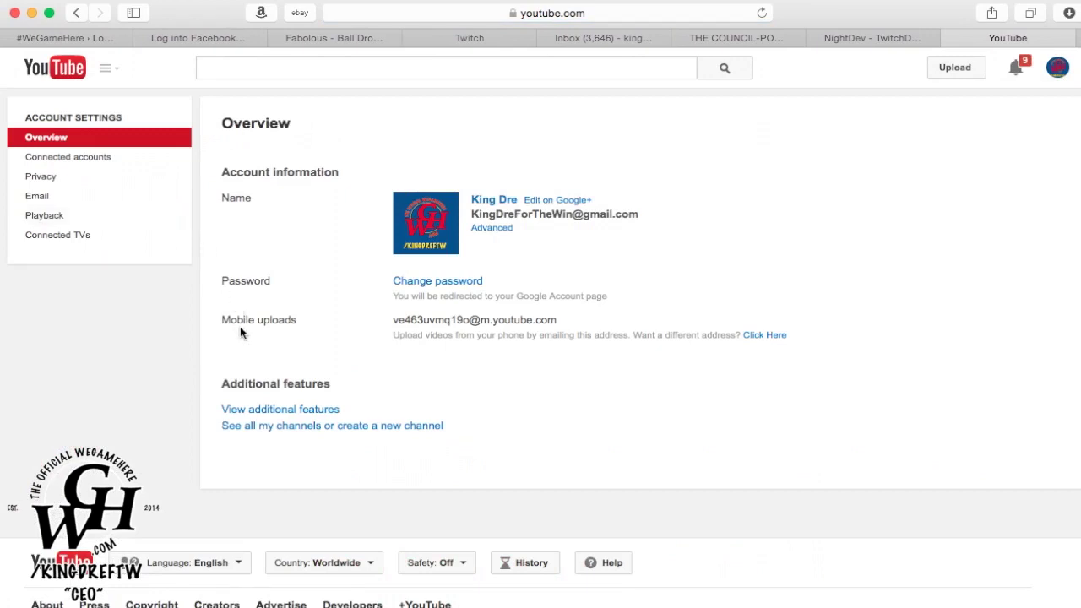
pyautogui.click(265, 410)
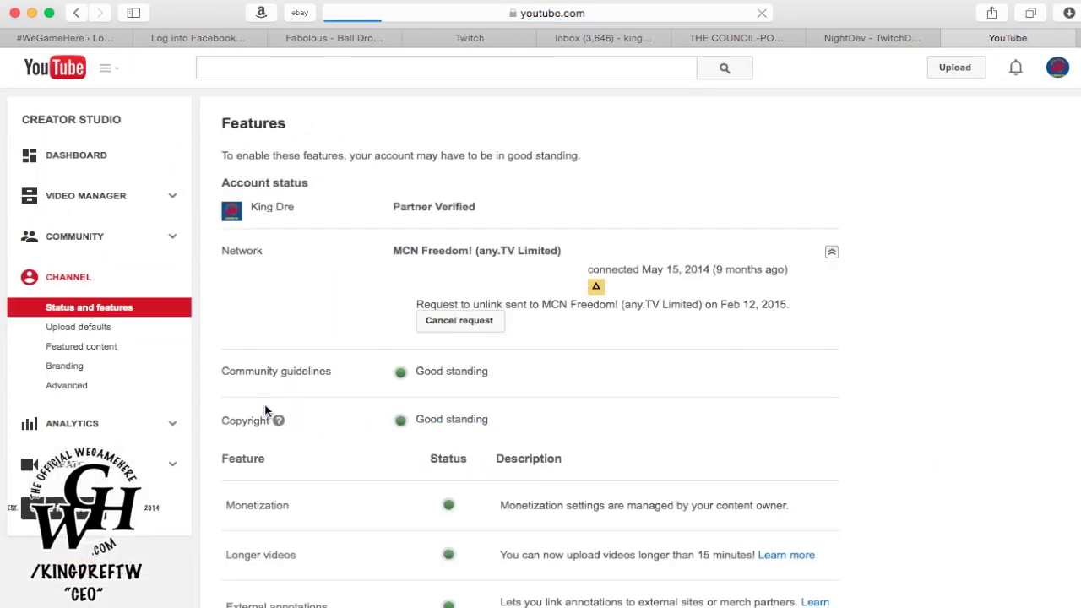
pyautogui.click(129, 196)
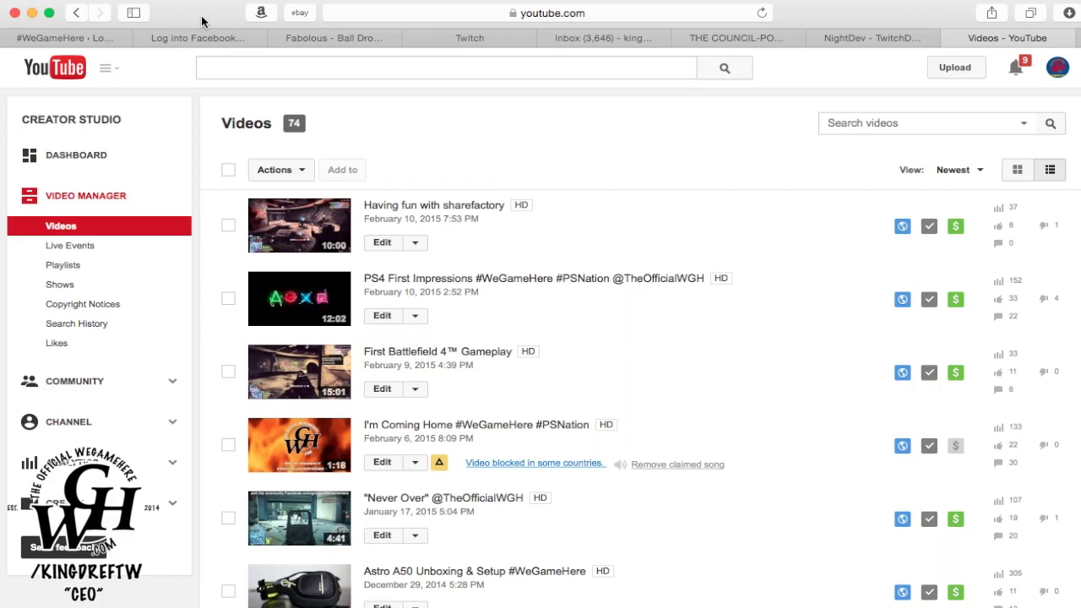
pyautogui.moveTo(202, 21); pyautogui.dragTo(730, 17)
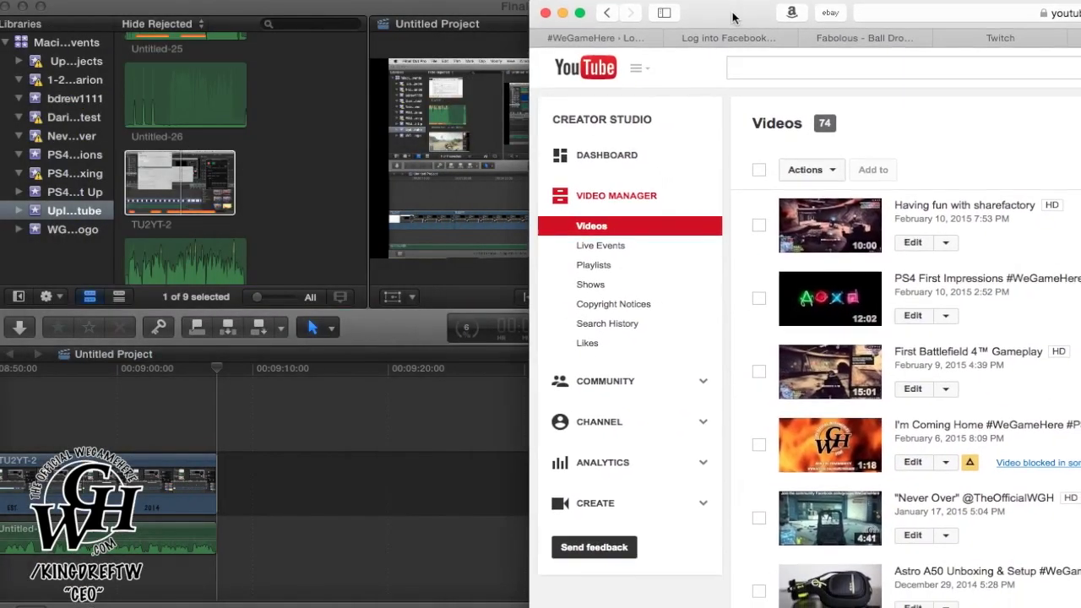
pyautogui.click(477, 8)
pyautogui.moveTo(477, 9); pyautogui.dragTo(358, 1)
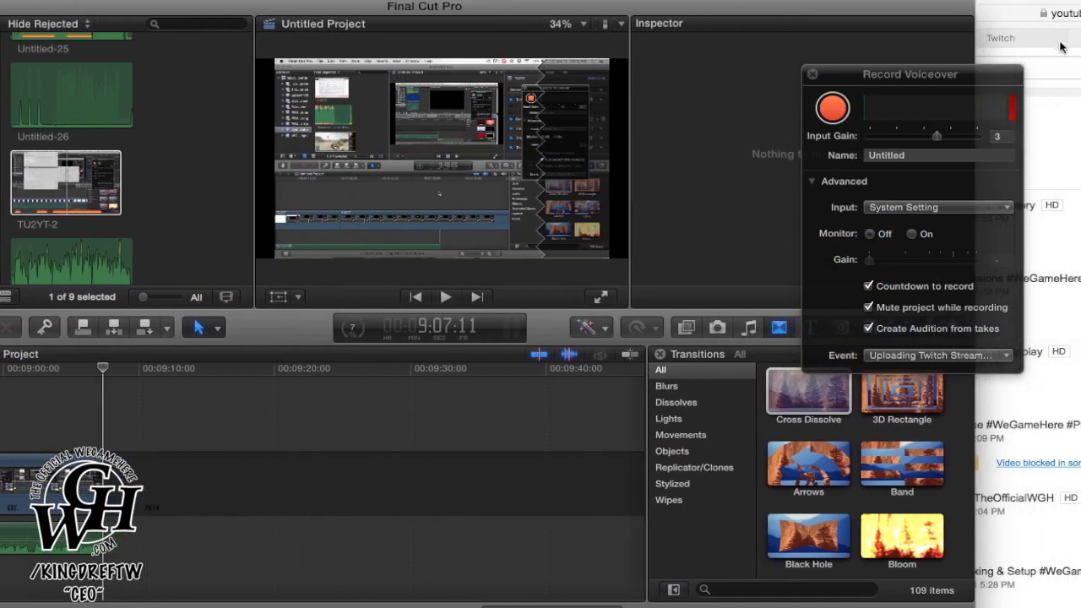
pyautogui.click(1054, 102)
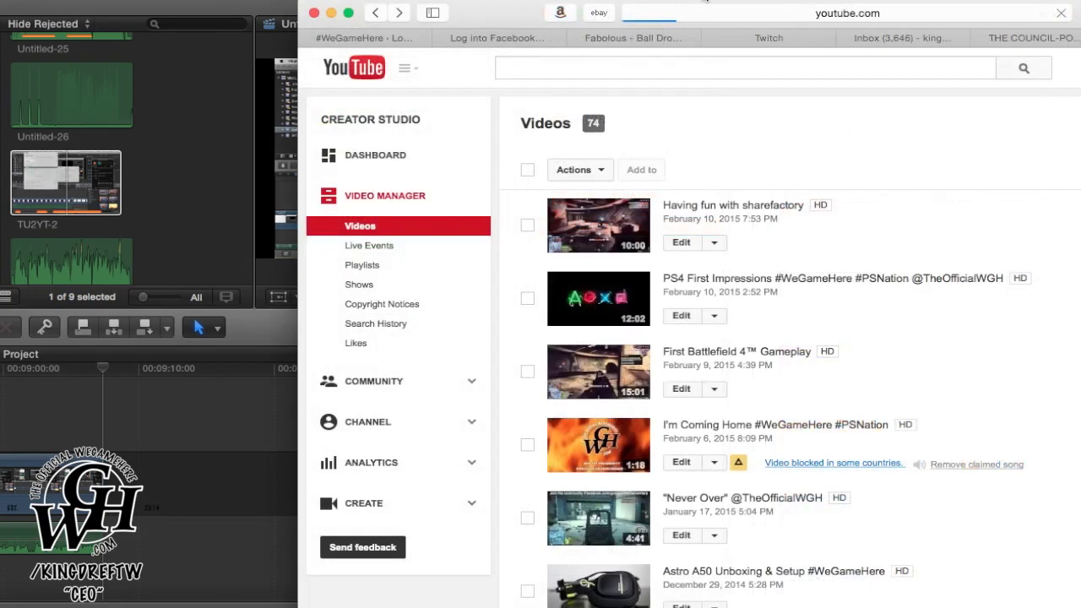
pyautogui.moveTo(517, 24); pyautogui.dragTo(593, 26)
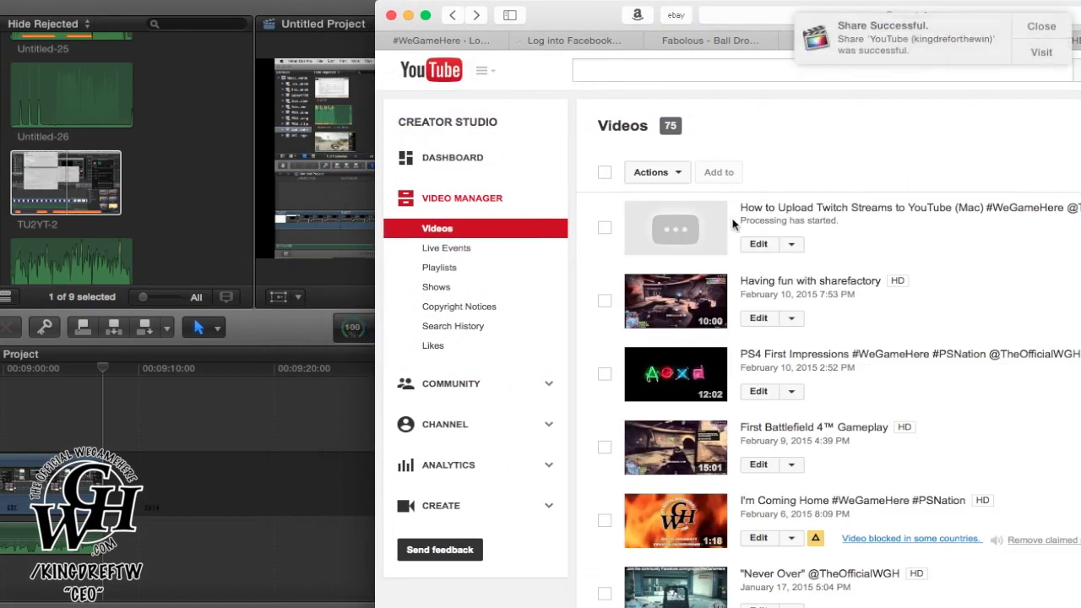
# Dismiss the Share Successful notice and select the new processing upload in Video Manager
pyautogui.click(1041, 26)
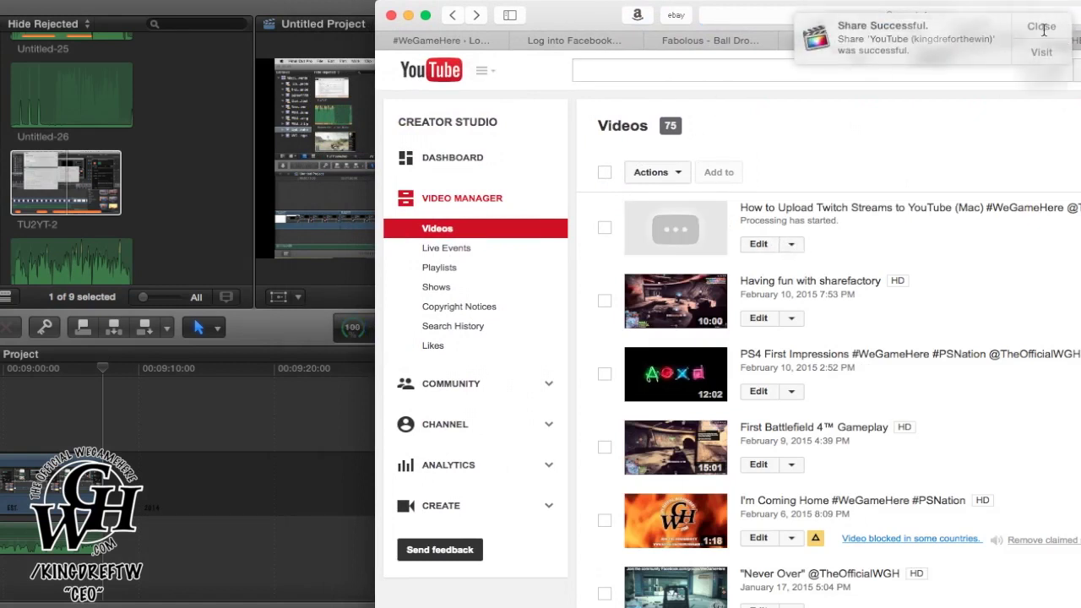
pyautogui.moveTo(612, 15); pyautogui.dragTo(441, 14)
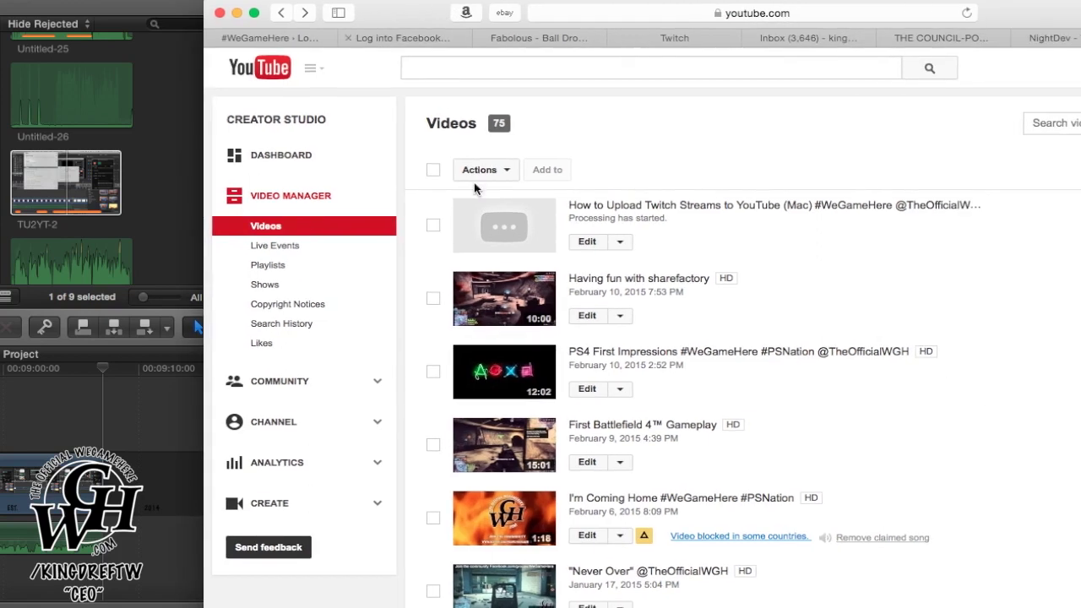
pyautogui.click(620, 247)
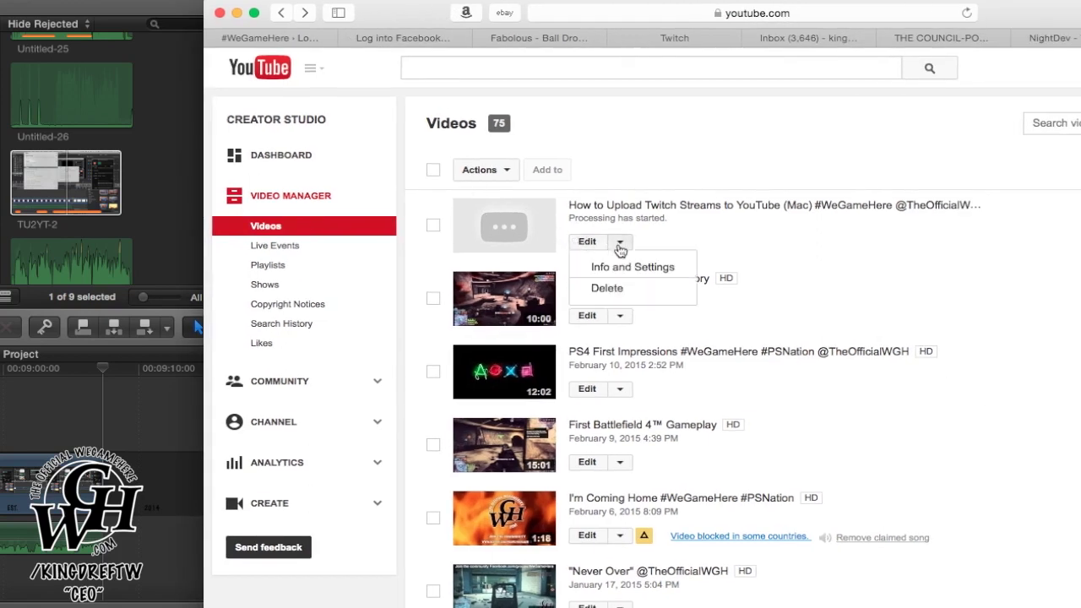
pyautogui.click(432, 225)
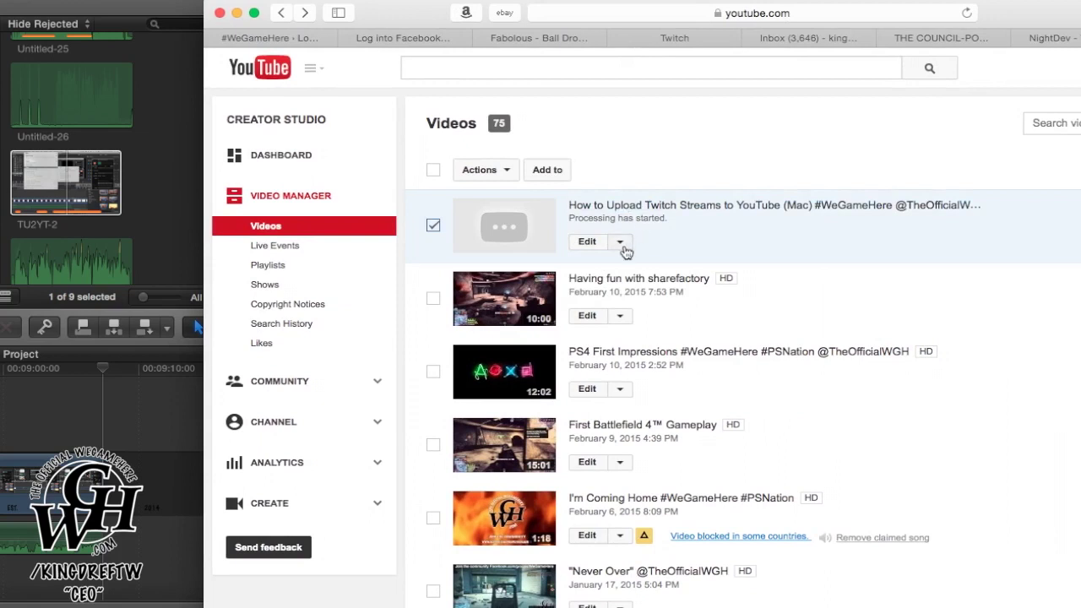